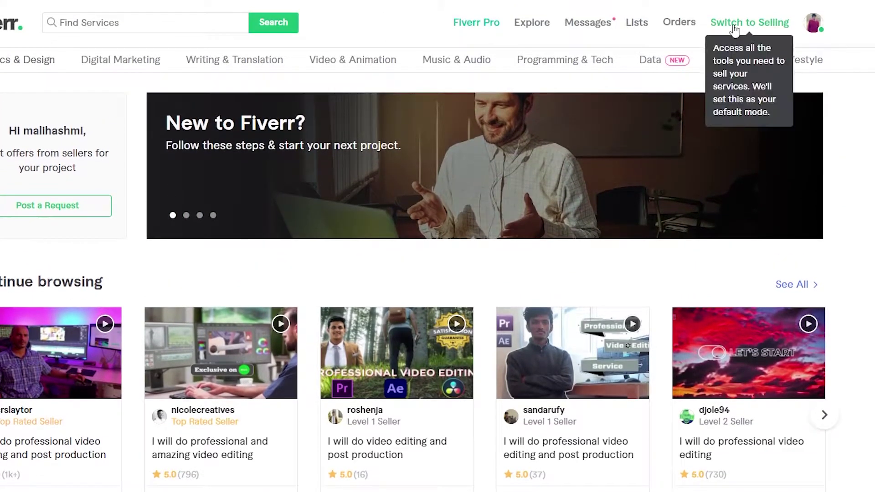
Switch the account to selling mode and look over the seller dashboard.
click(735, 28)
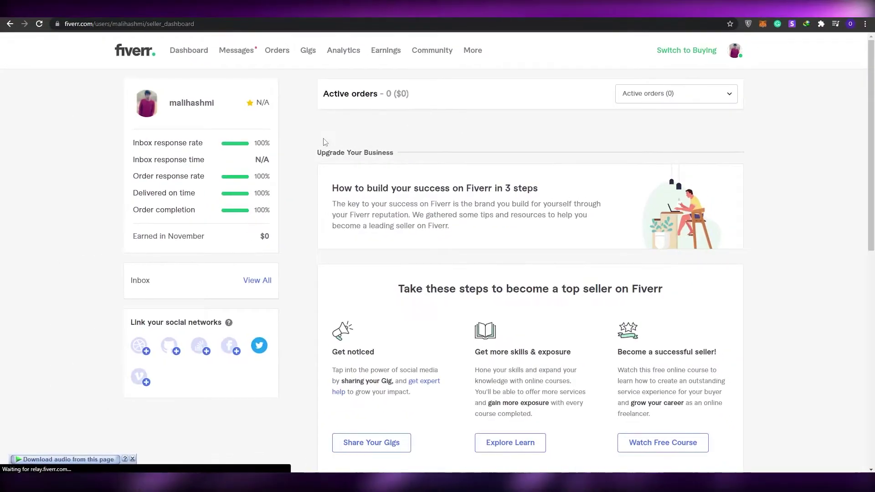
scroll(344, 152, down, 4)
scroll(328, 162, up, 4)
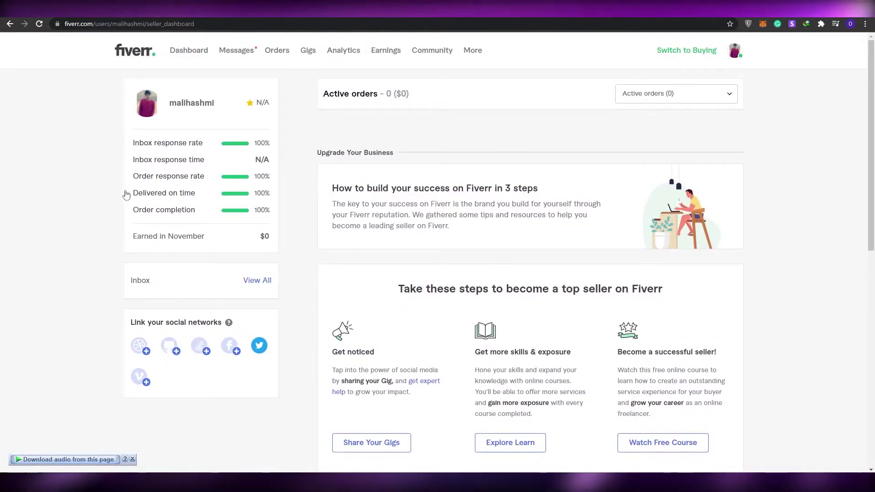
scroll(288, 256, down, 4)
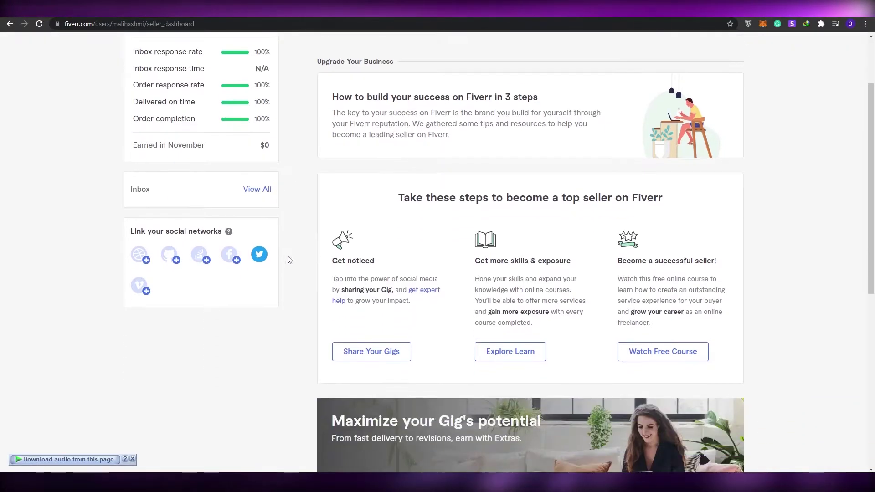
scroll(290, 258, down, 1)
scroll(290, 258, down, 4)
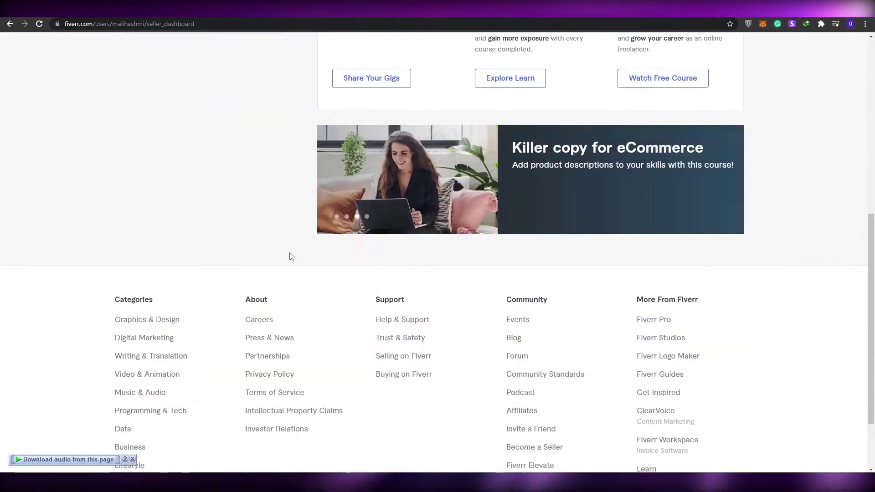
scroll(291, 257, up, 10)
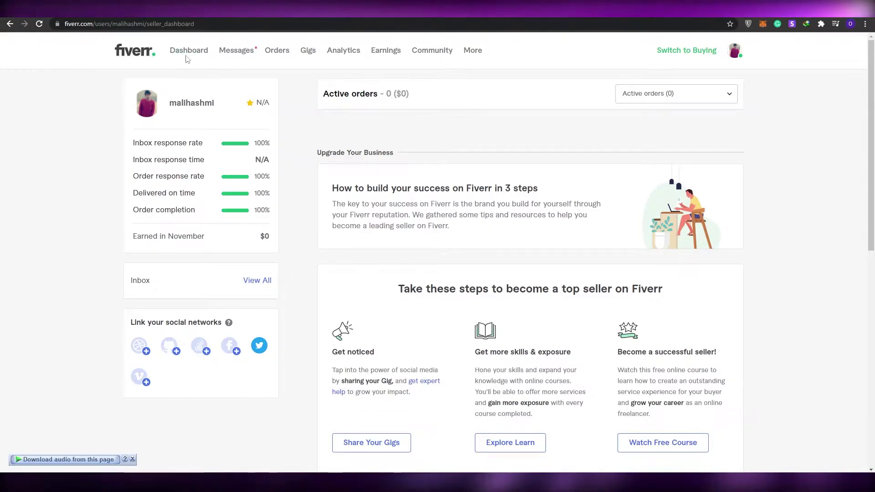
Reload the seller dashboard showing 0 active orders and 100% response and delivery rates.
click(197, 51)
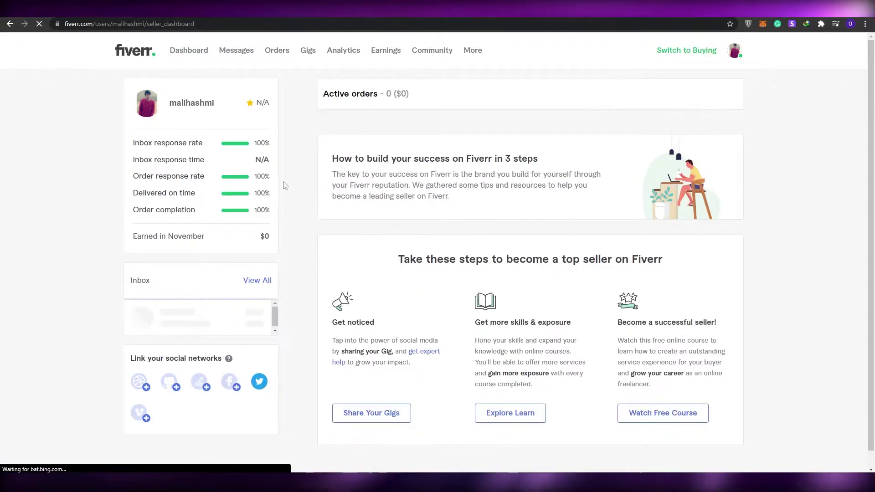
scroll(513, 101, down, 1)
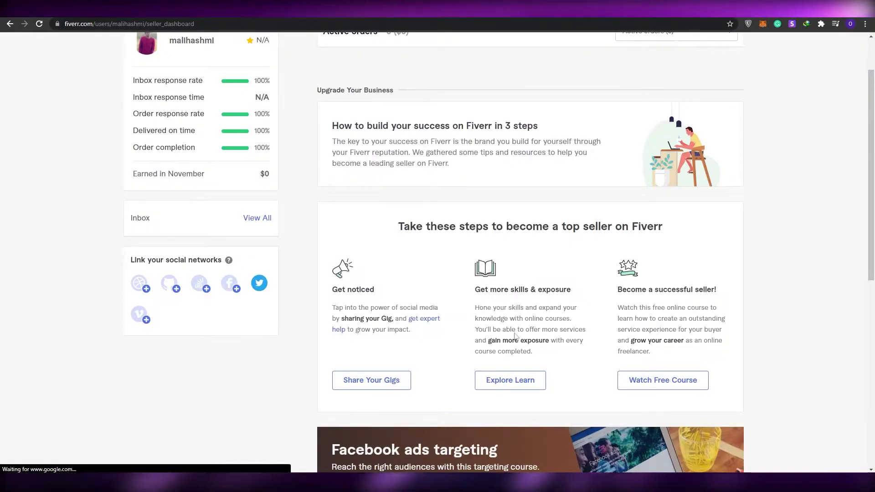
scroll(744, 124, down, 3)
scroll(446, 272, up, 5)
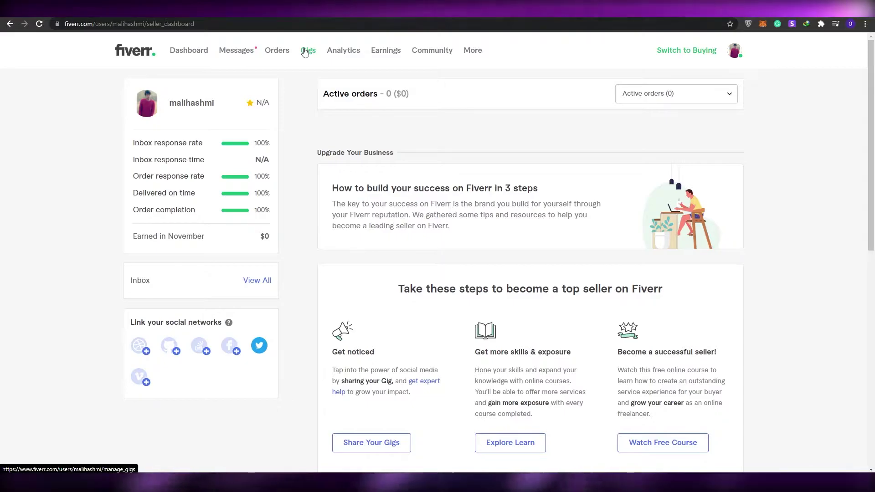
Start a new gig from the Gigs list and focus its empty Gig Title field.
click(288, 43)
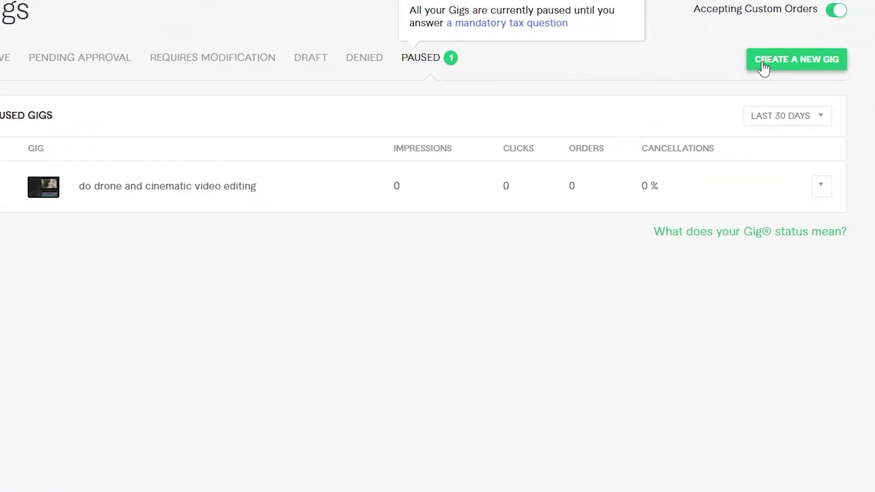
click(764, 69)
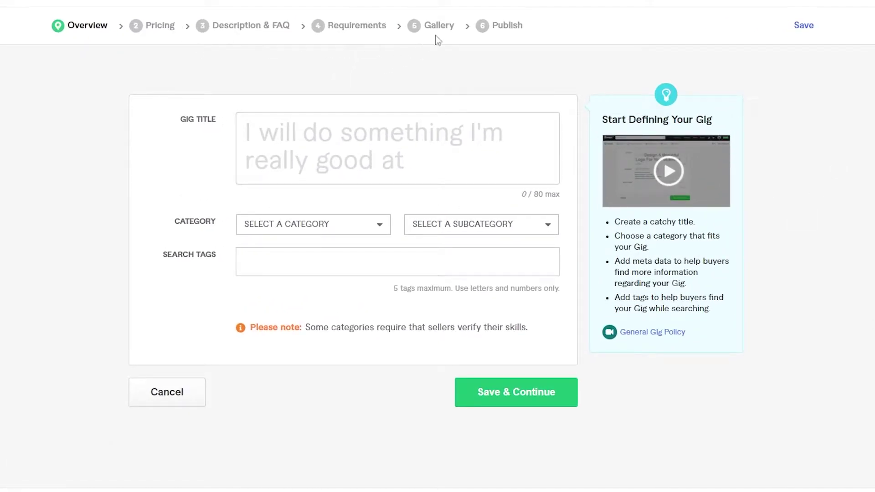
mouse_move(231, 122)
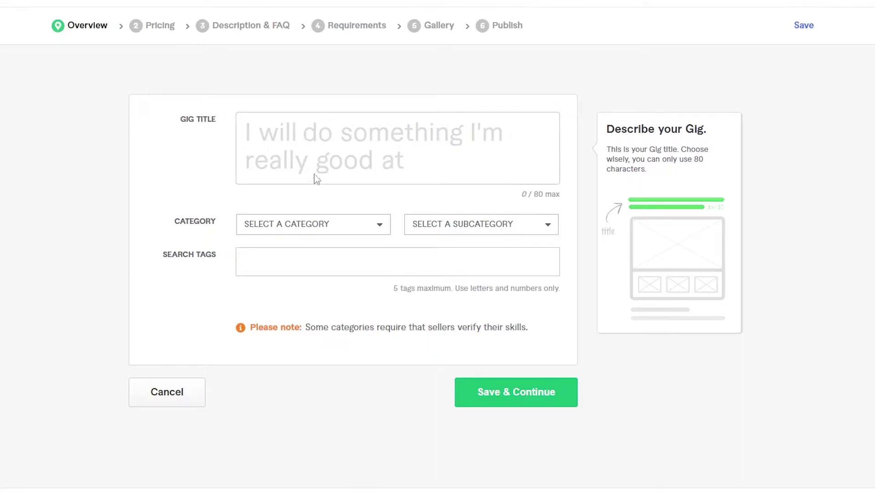
click(379, 158)
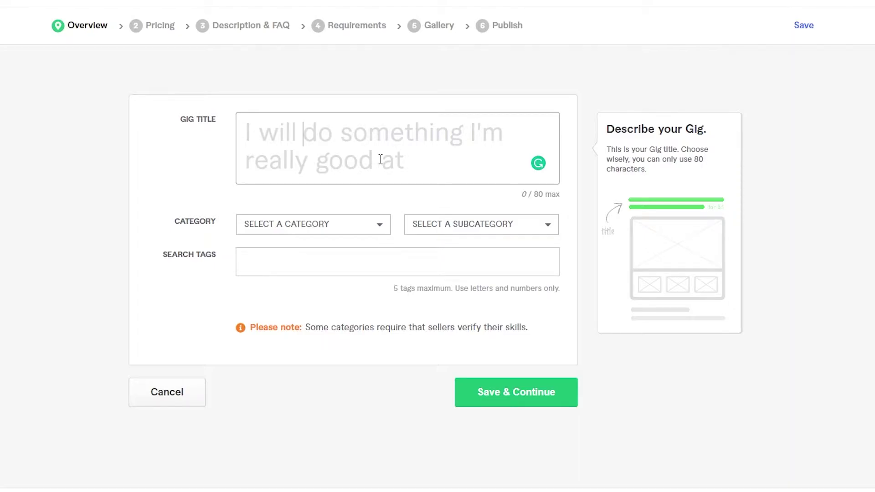
Enter 'Edit your videos for you' after 'I will' as the gig title.
text(Edit you)
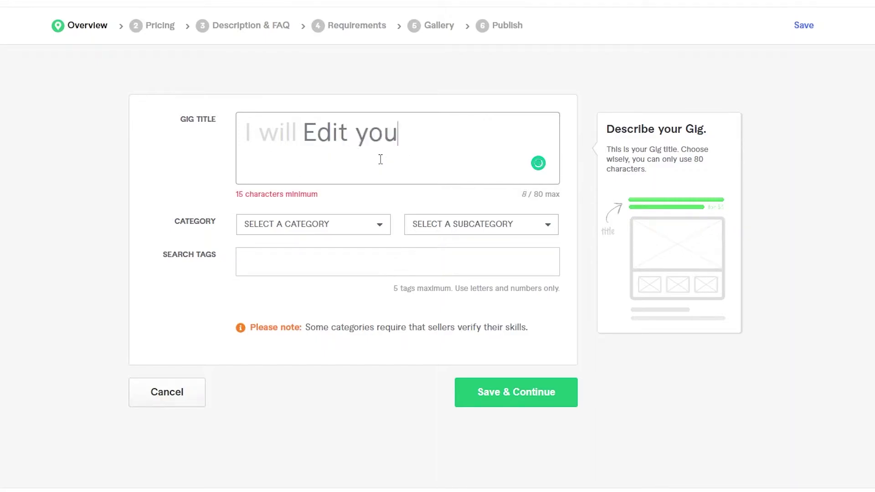
text(r videos for you)
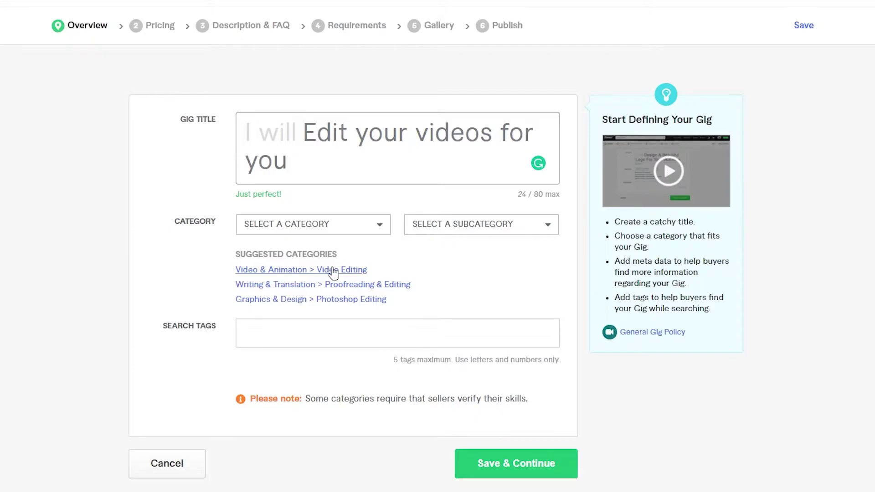
Apply the Video & Animation > Video Editing category and choose YouTube Videos as the video type.
click(306, 271)
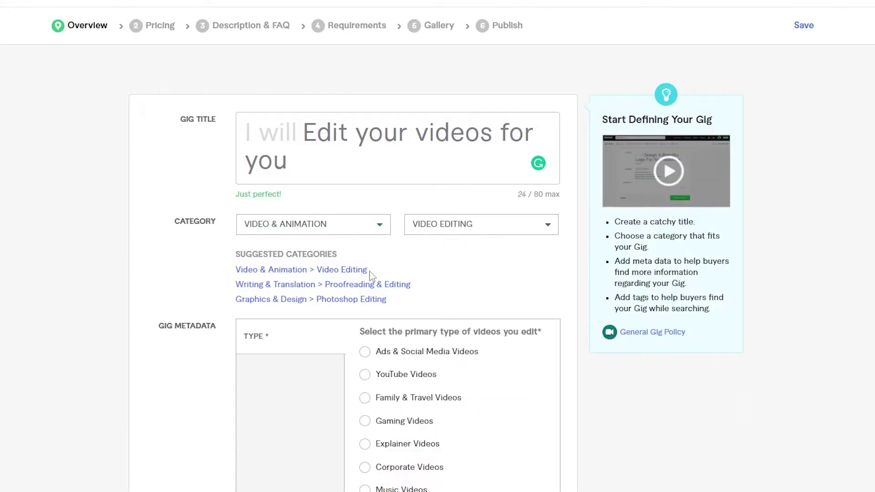
scroll(196, 273, down, 3)
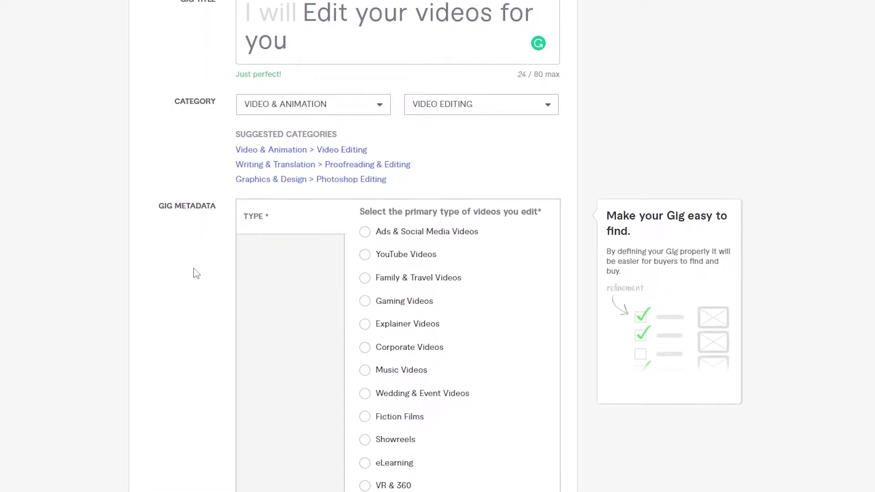
scroll(334, 169, down, 3)
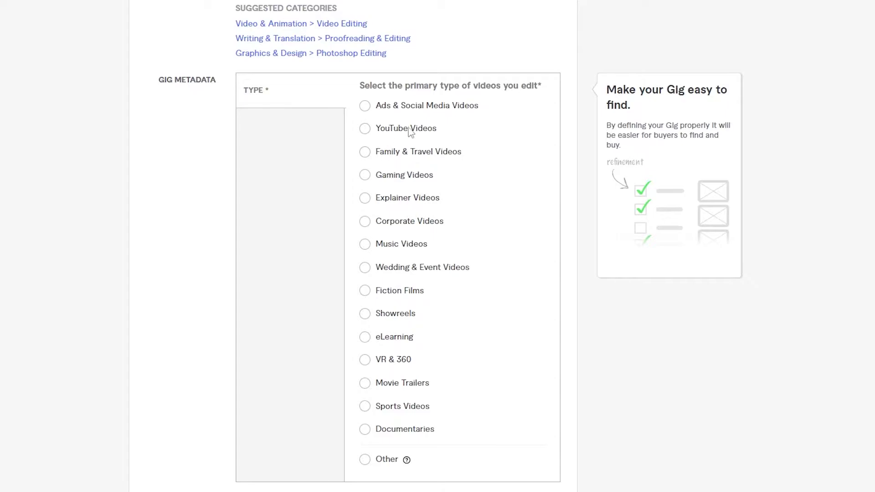
click(365, 110)
click(365, 130)
click(362, 178)
click(368, 129)
Move down to the Search Tags field, ready to enter tags.
scroll(336, 176, down, 1)
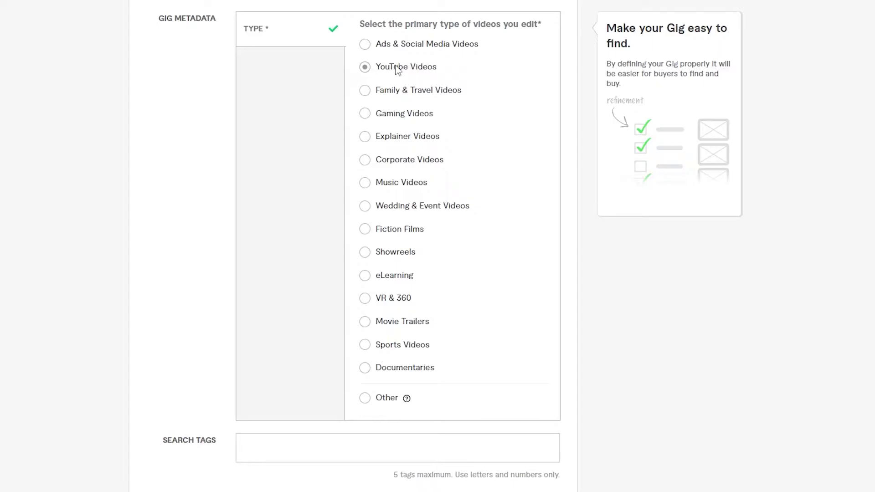
scroll(336, 298, down, 2)
click(326, 327)
scroll(383, 201, up, 4)
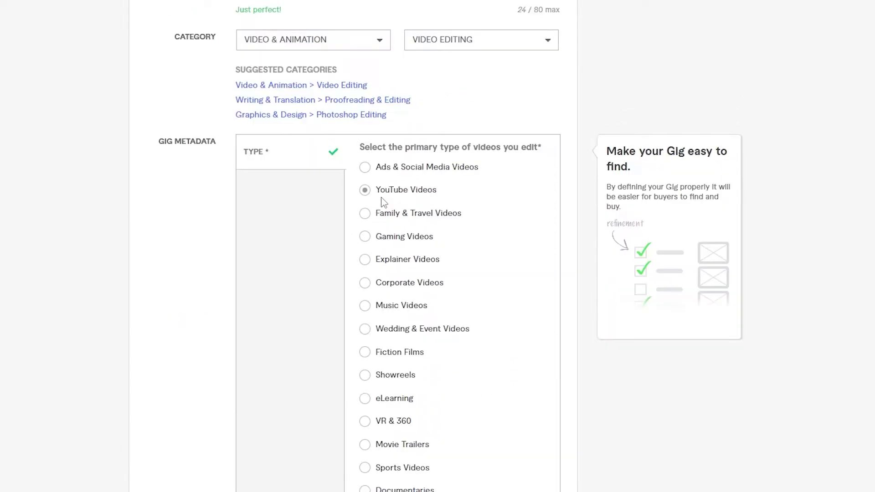
scroll(389, 196, down, 7)
scroll(303, 257, up, 2)
click(263, 271)
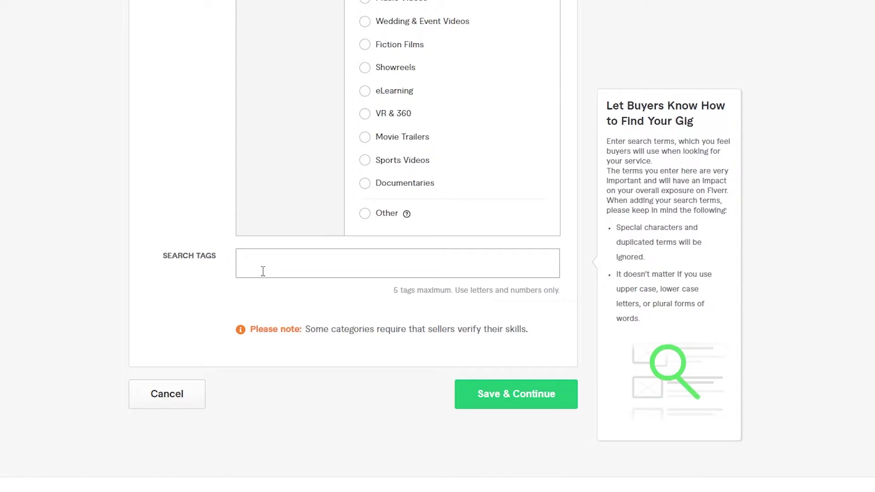
Add search tags AD, VLOG, EDIT VIDEO, MOVIE TRAILER and DOCUMENTARY, then save the Overview.
text(ad)
key(Return)
text(vlog)
key(Return)
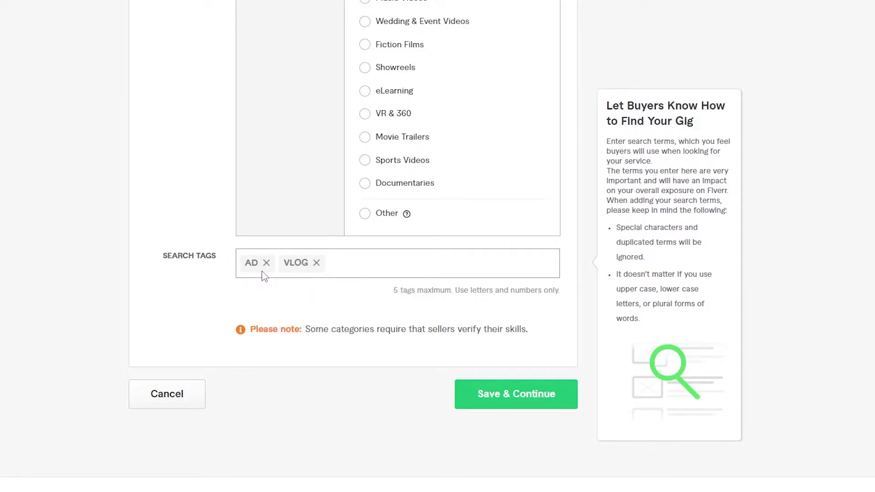
text(video)
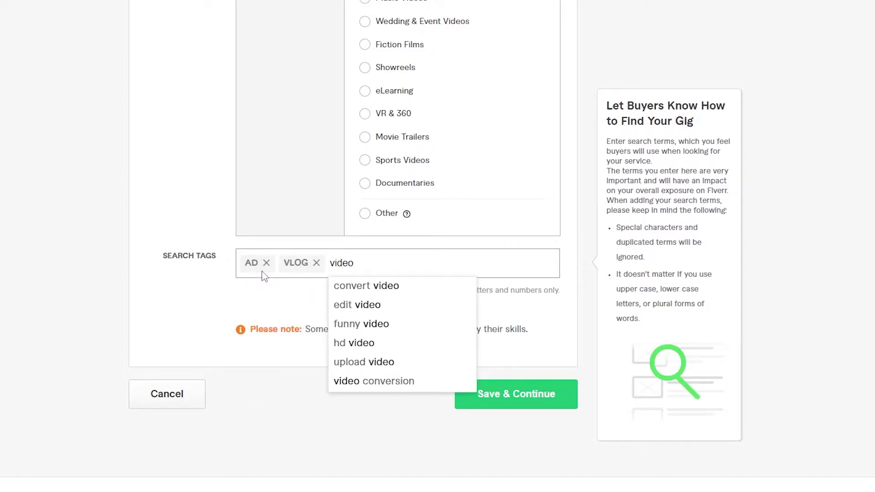
click(360, 304)
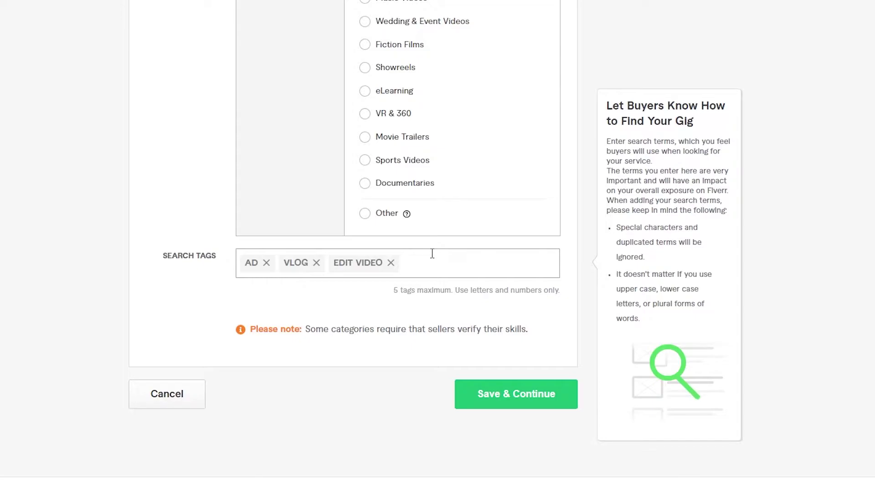
text(trail)
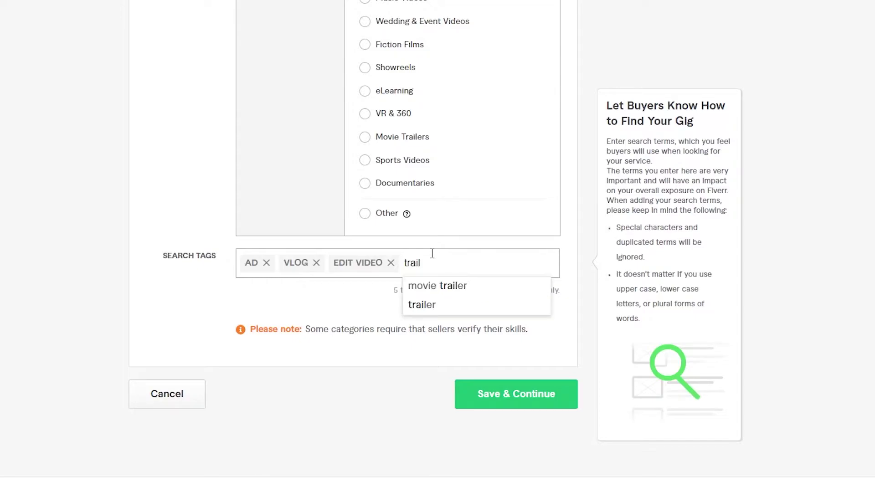
click(445, 287)
text(dd)
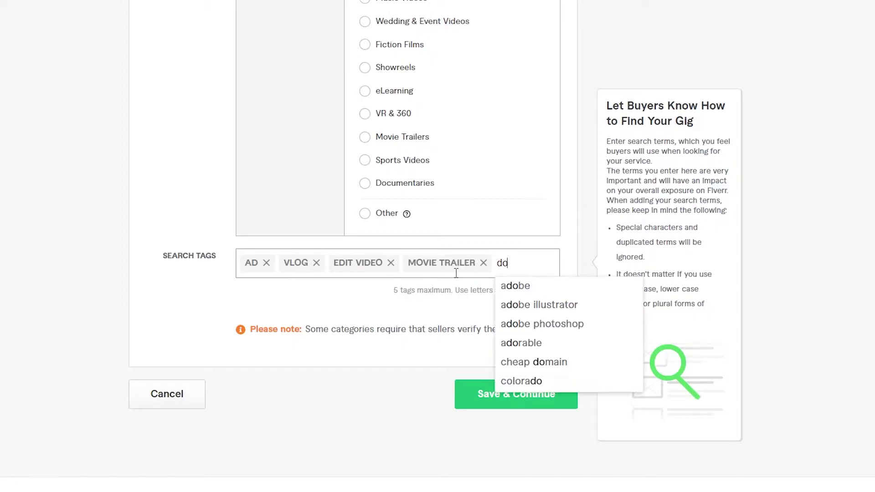
text(cumentary)
key(Return)
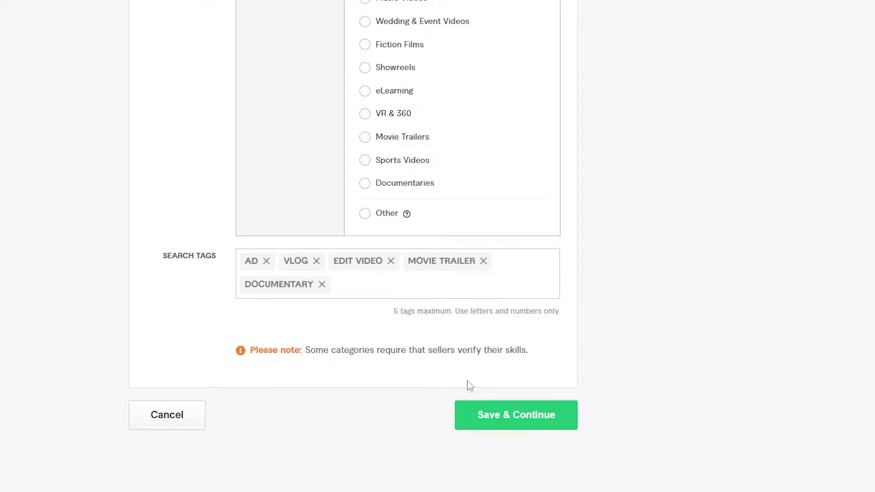
click(508, 422)
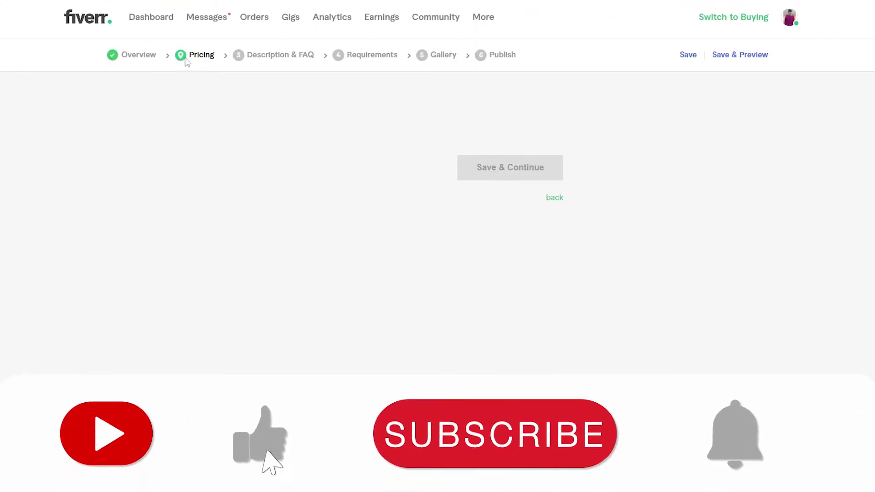
scroll(301, 285, down, 6)
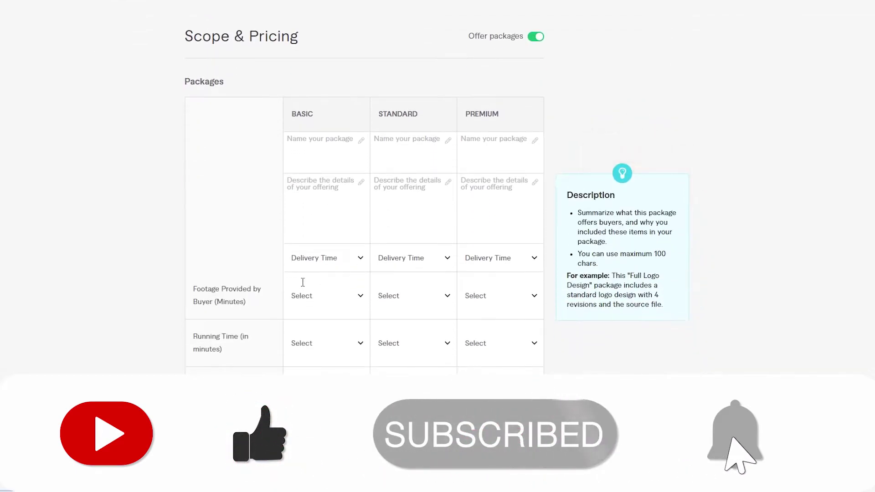
scroll(309, 312, up, 5)
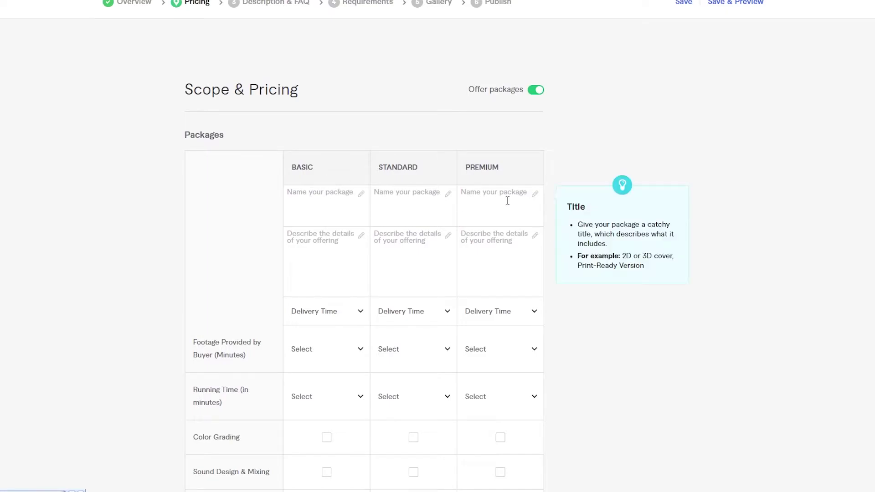
scroll(333, 150, down, 1)
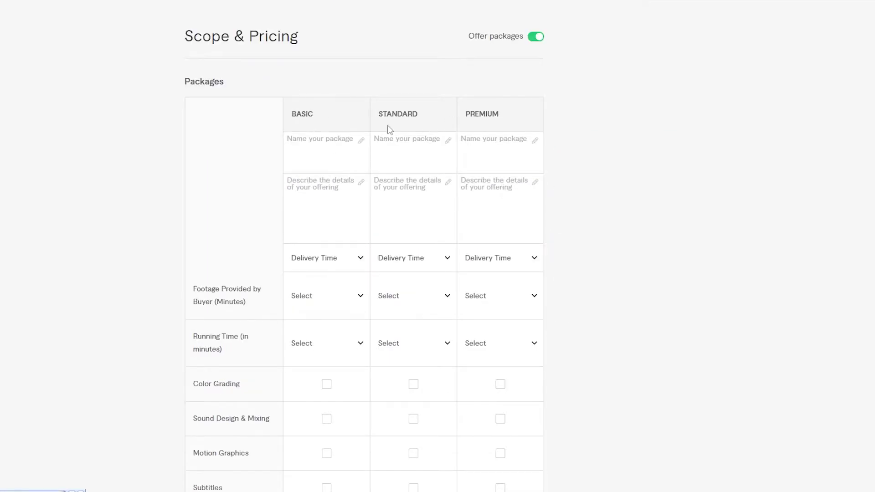
mouse_move(303, 148)
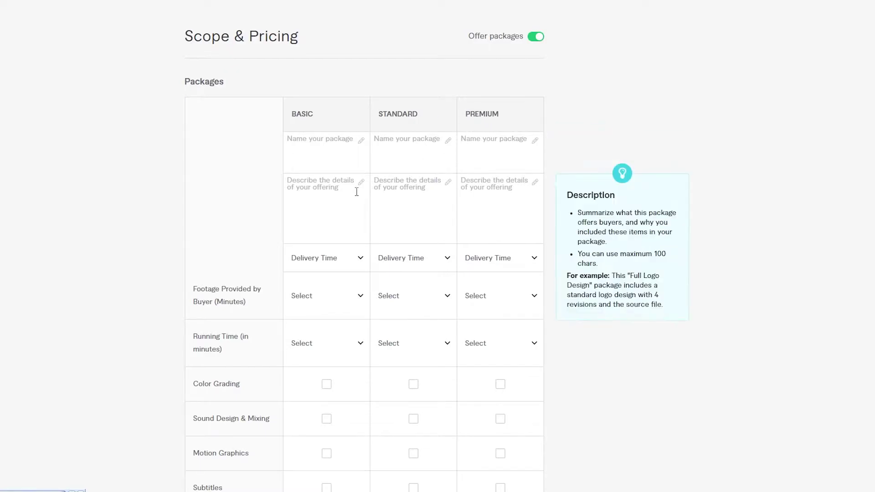
scroll(350, 201, down, 1)
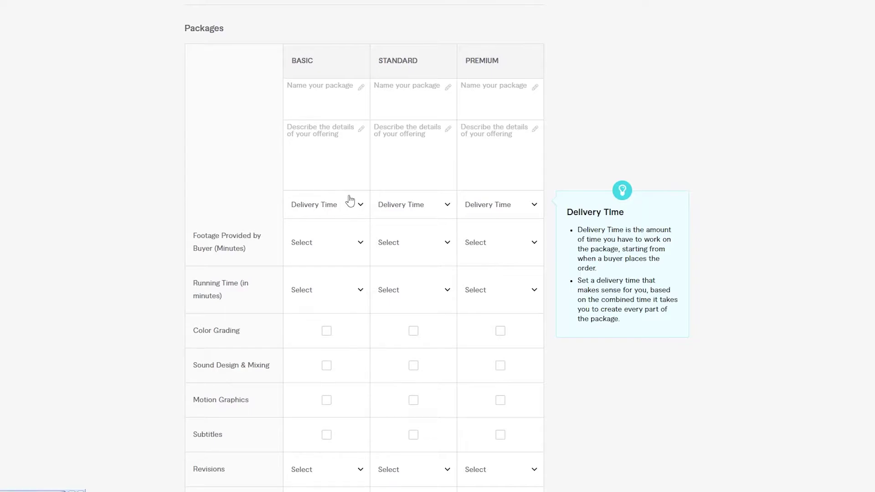
scroll(310, 161, down, 1)
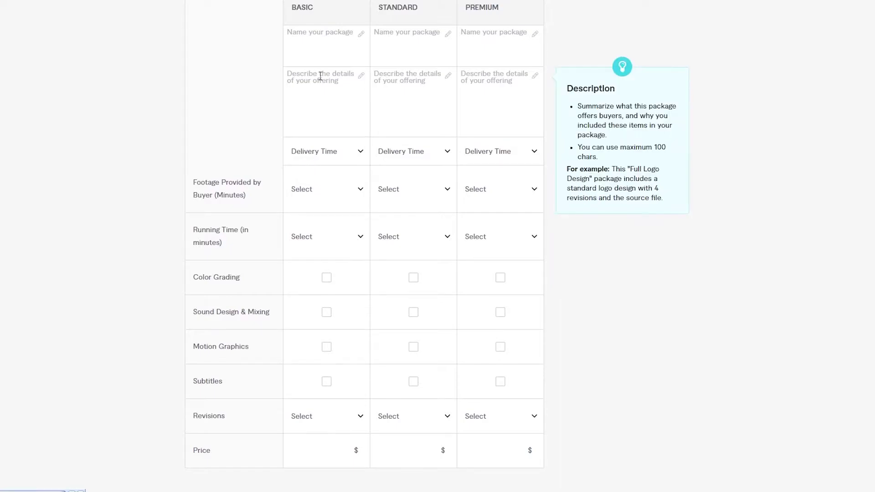
Name the three packages 'basic pack', 'Standard' and 'Premium'.
scroll(320, 76, up, 1)
click(309, 106)
text(basic pack)
click(392, 94)
text(S)
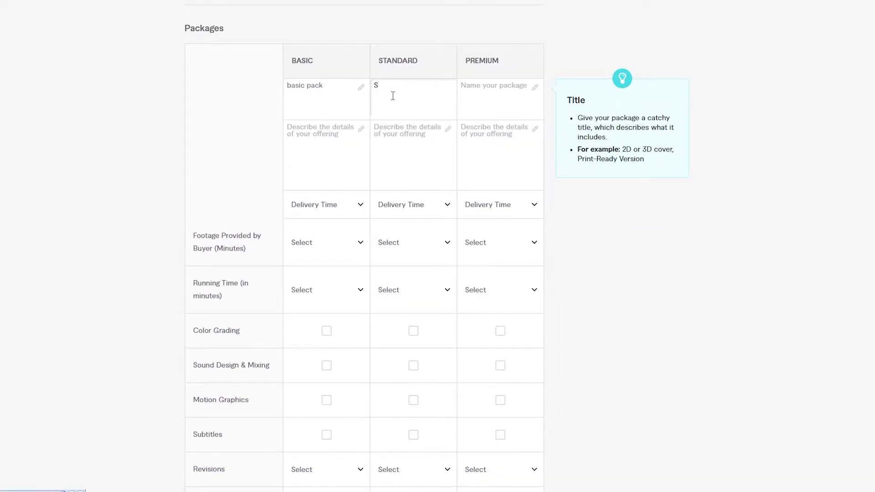
text(tan)
text(dard)
click(515, 85)
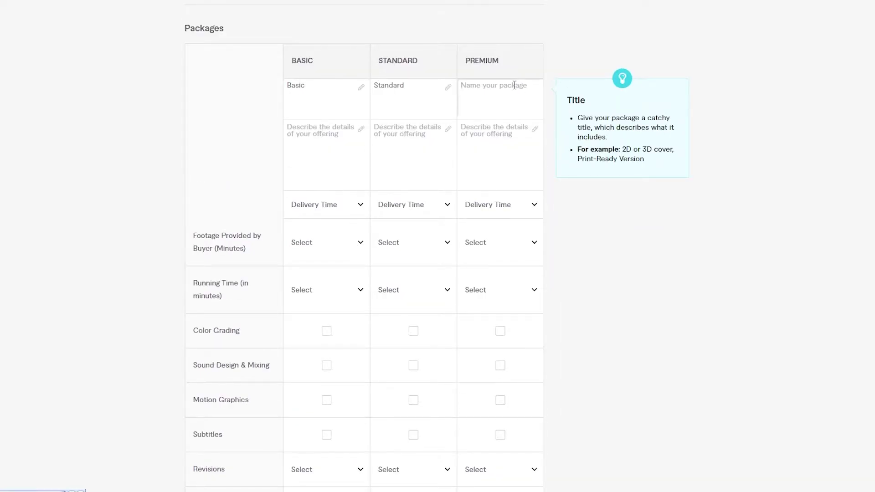
text(Premium)
Describe Basic as 'I'll do basic, nothing too fancy' with 2-day delivery and 15 footage minutes.
click(330, 136)
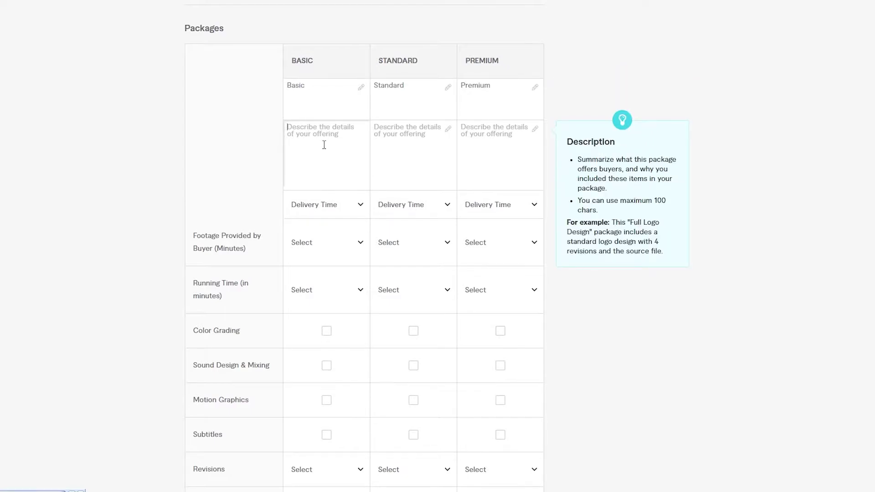
text(I'll do basic)
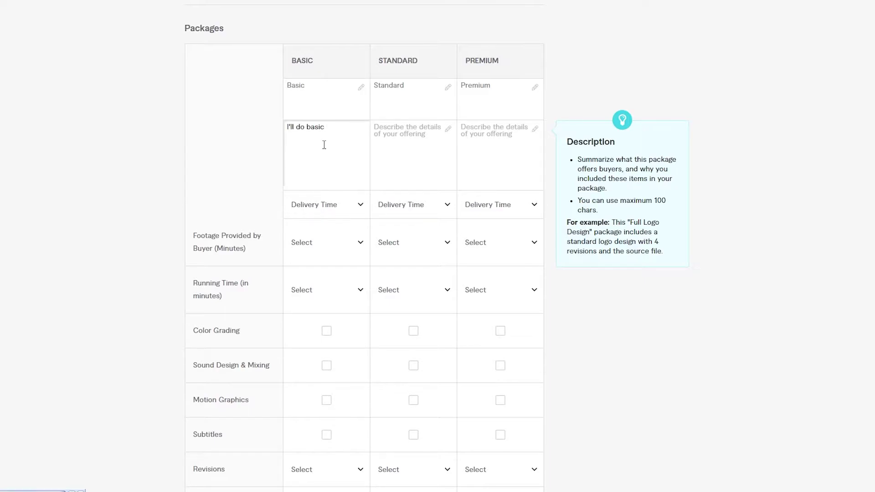
text(, nothing too fancy)
click(360, 206)
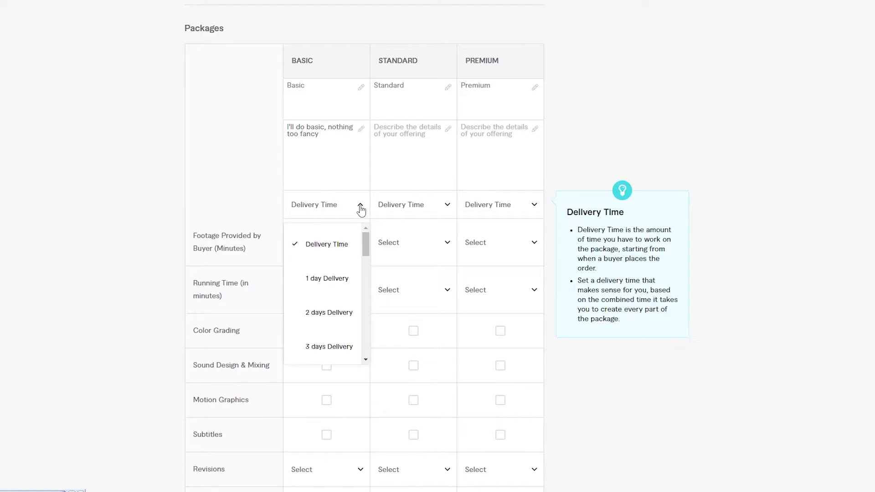
click(329, 315)
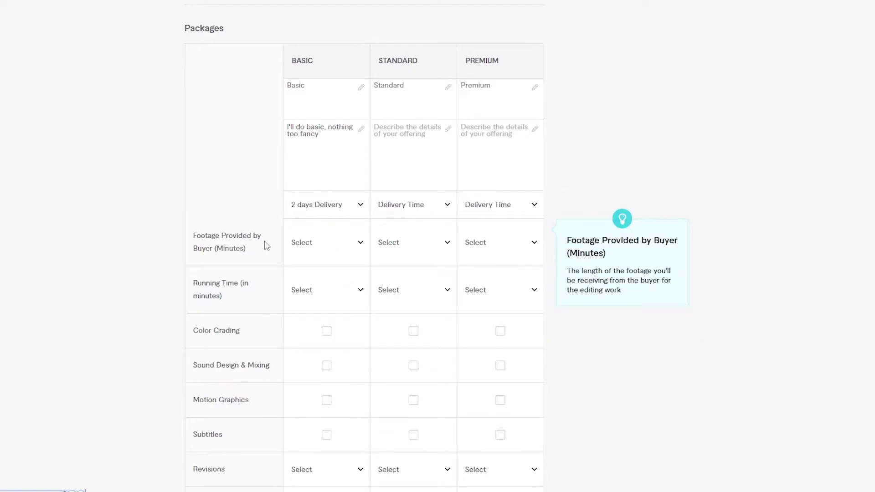
click(356, 243)
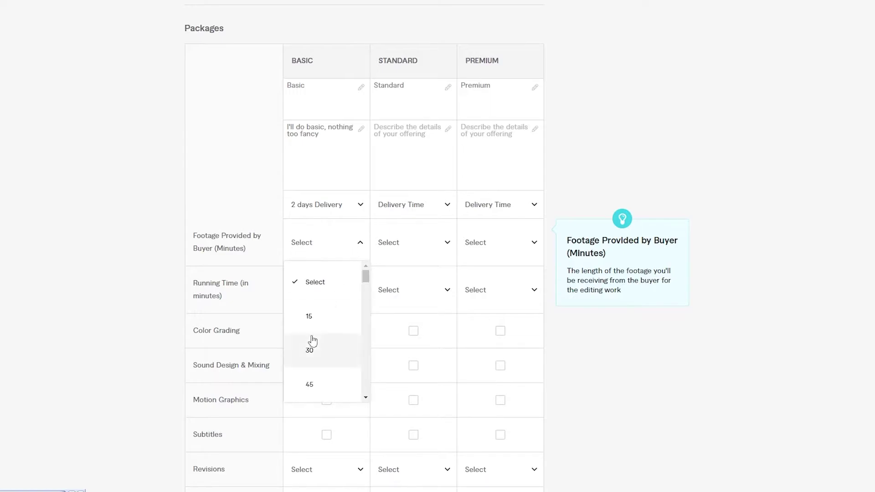
scroll(324, 323, down, 1)
click(341, 262)
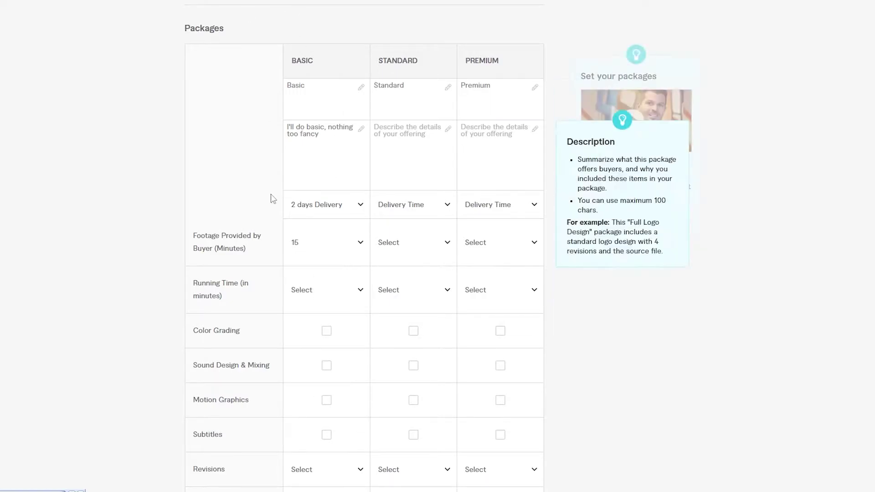
scroll(272, 198, down, 1)
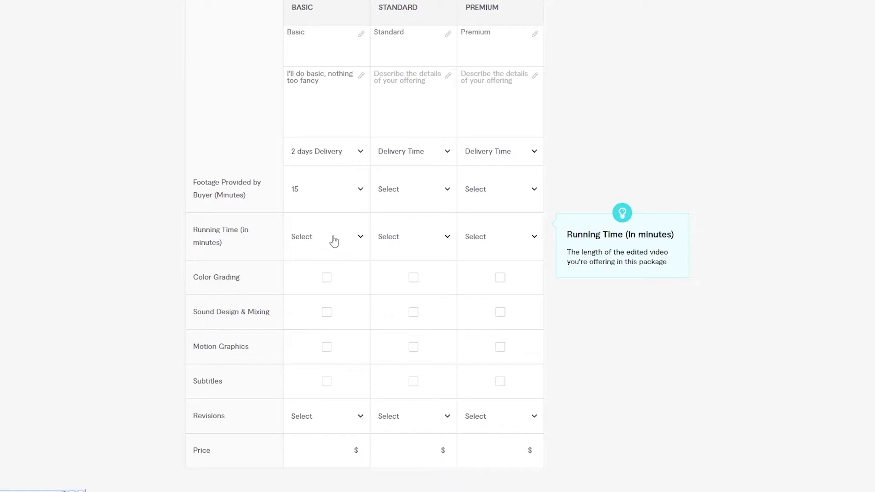
Give the Basic package a 9-minute running time and 3 revisions.
click(337, 241)
scroll(317, 345, down, 6)
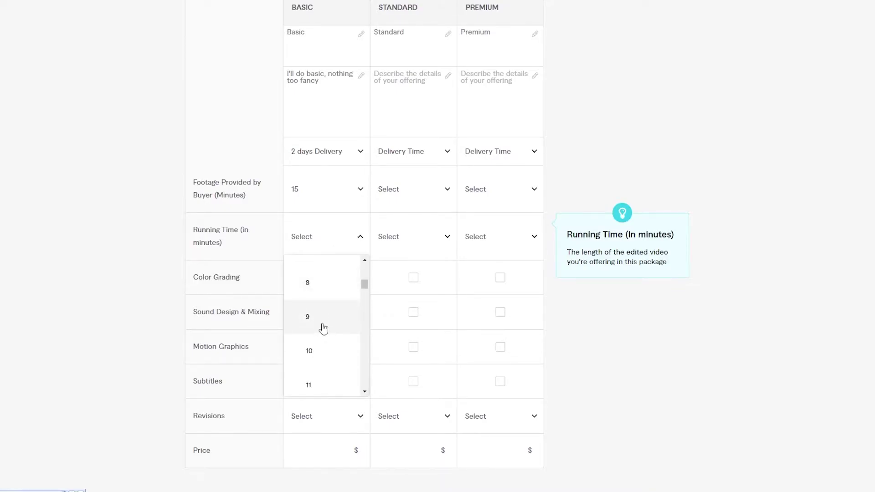
click(324, 328)
scroll(324, 256, down, 1)
scroll(333, 235, down, 1)
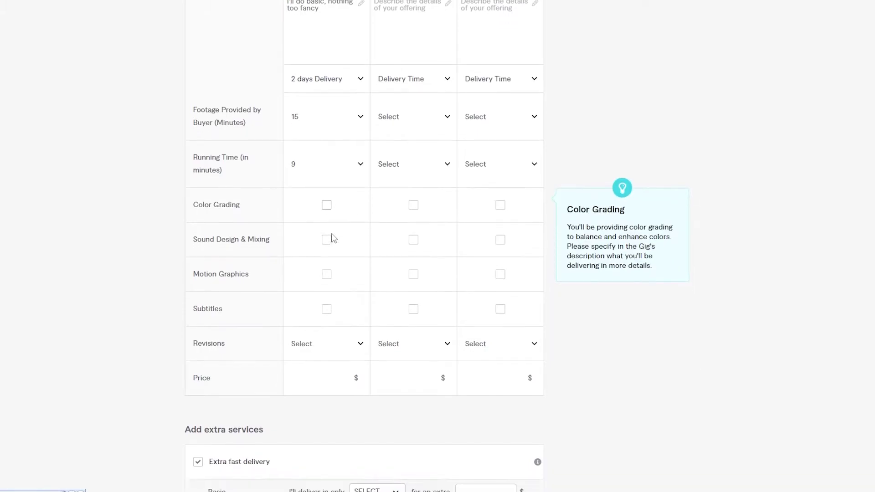
scroll(334, 230, down, 1)
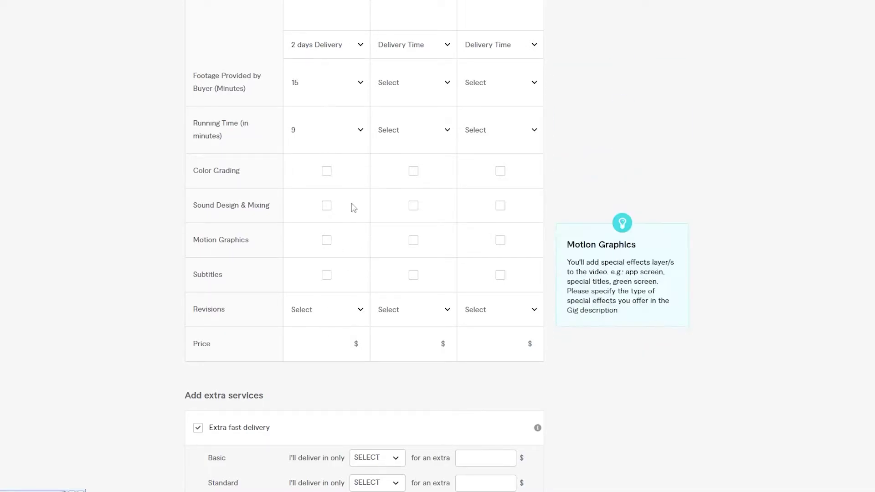
scroll(328, 234, up, 2)
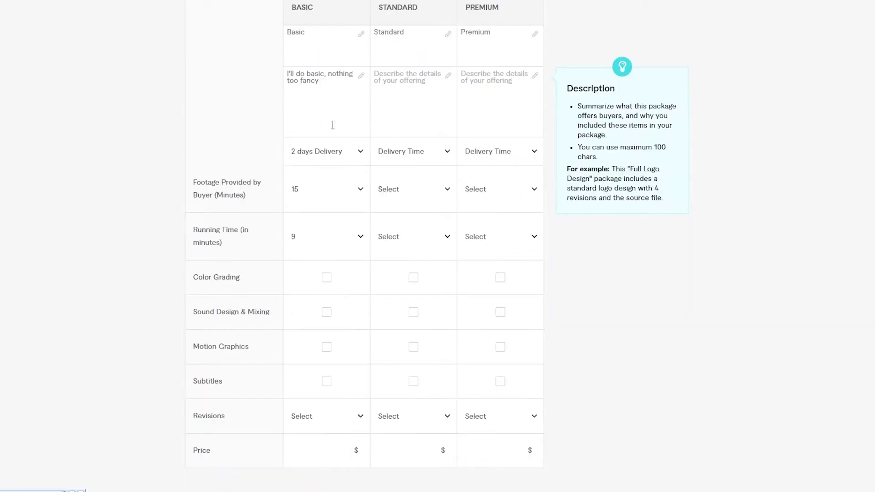
scroll(303, 227, down, 1)
scroll(304, 227, down, 2)
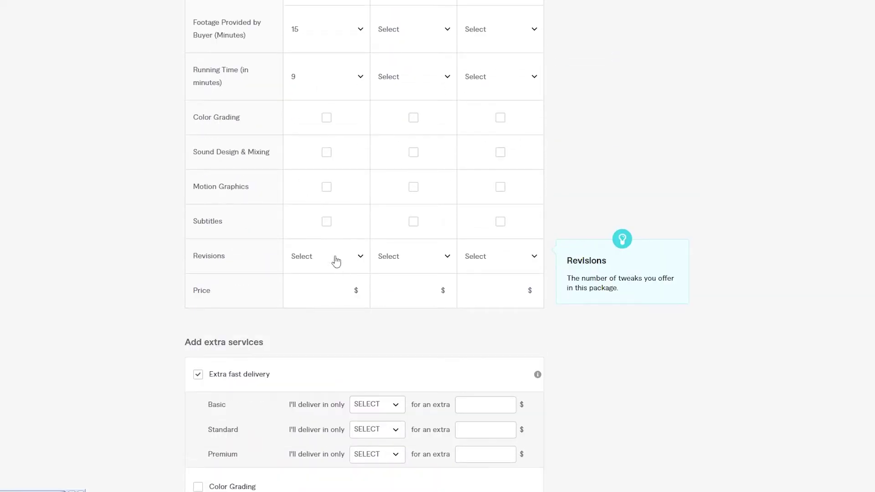
click(332, 256)
scroll(324, 314, down, 2)
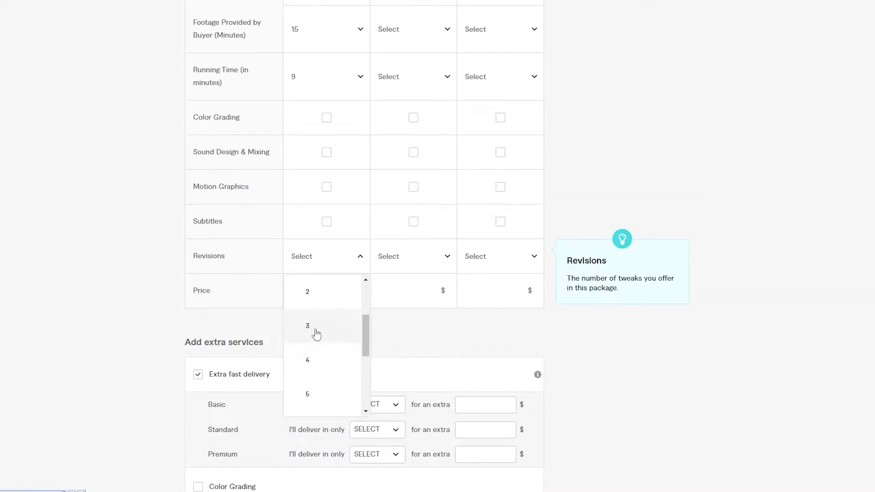
click(315, 330)
click(337, 290)
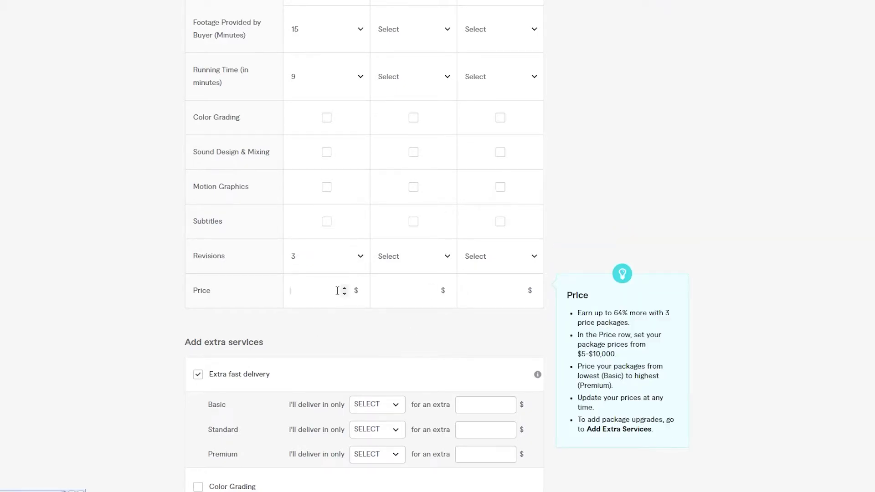
scroll(414, 336, up, 7)
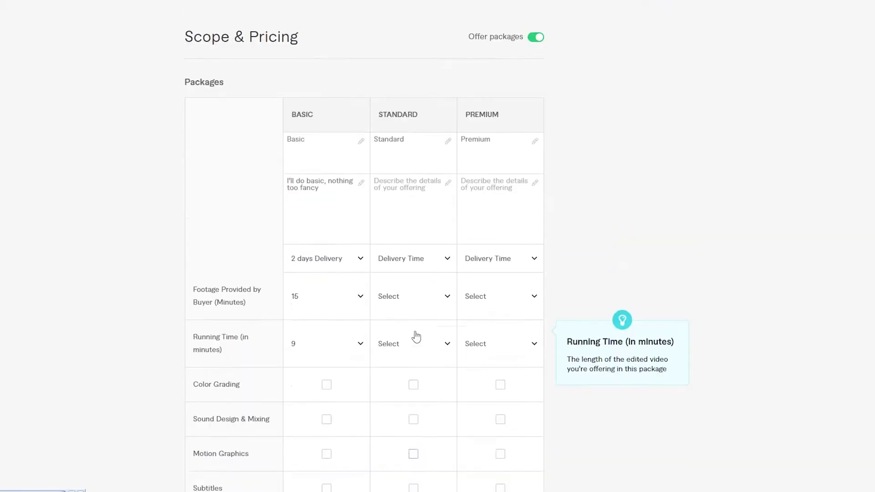
Describe Standard as 'I'll do everything from basic to moderate, I'll add some effects' with 3-day delivery.
click(411, 237)
text(I'll d)
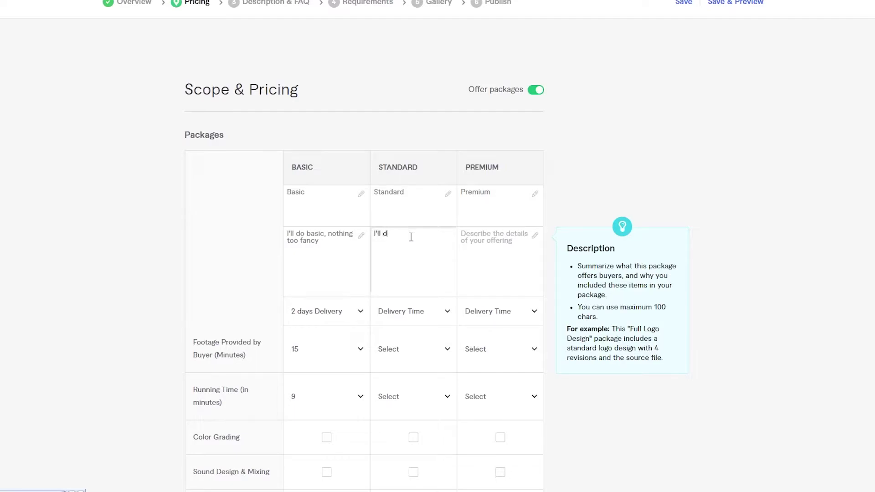
text(o everything from basic to moderate, I'll add some effects)
click(444, 311)
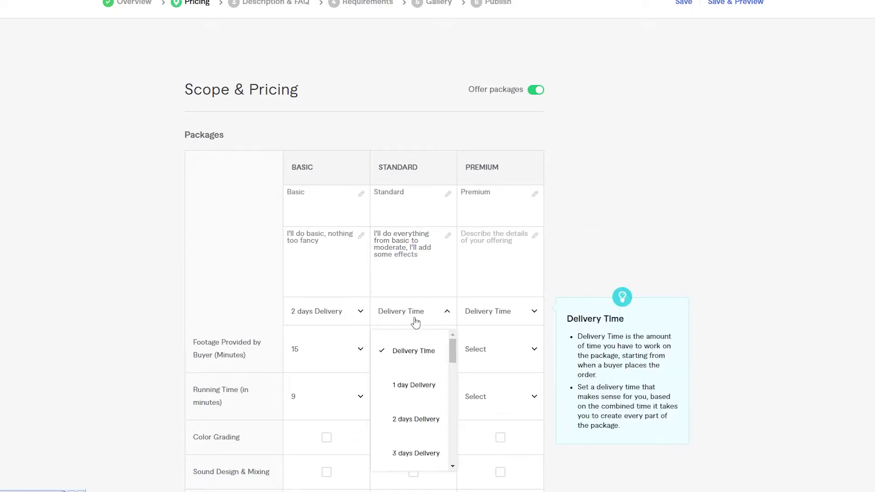
click(412, 398)
scroll(427, 316, down, 1)
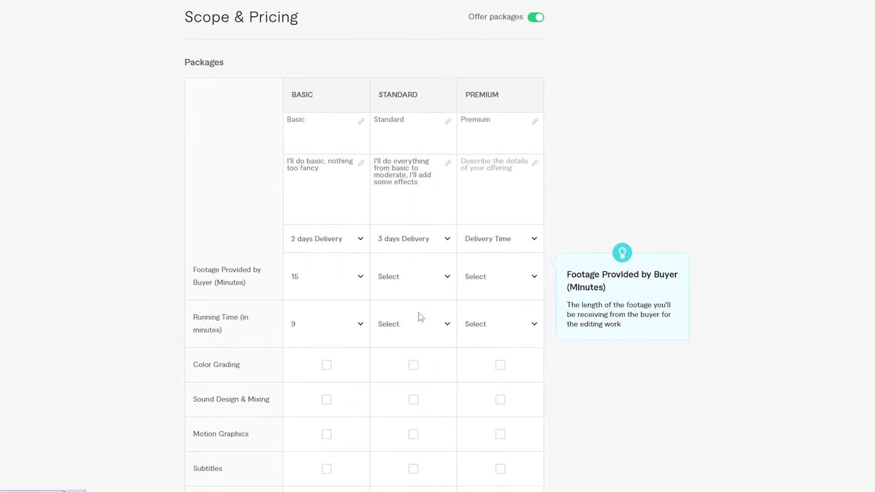
Set Standard buyer footage to 15 minutes and running time to 12 minutes.
click(439, 244)
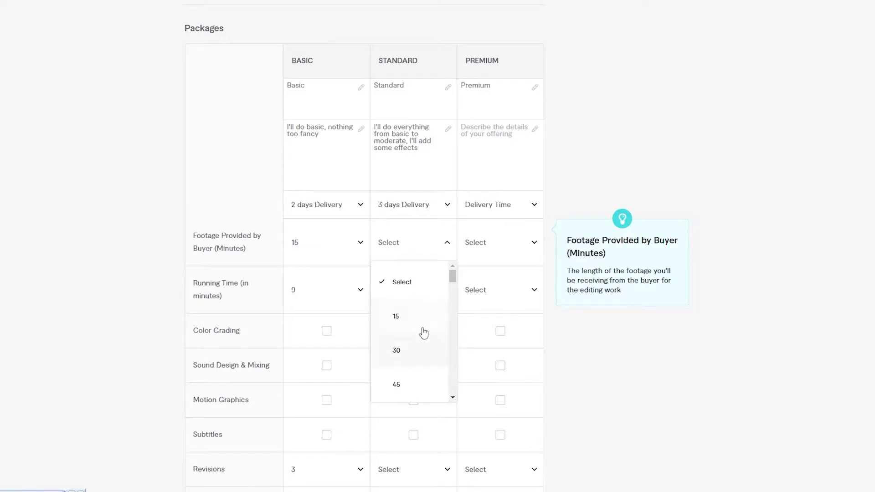
click(412, 347)
click(424, 289)
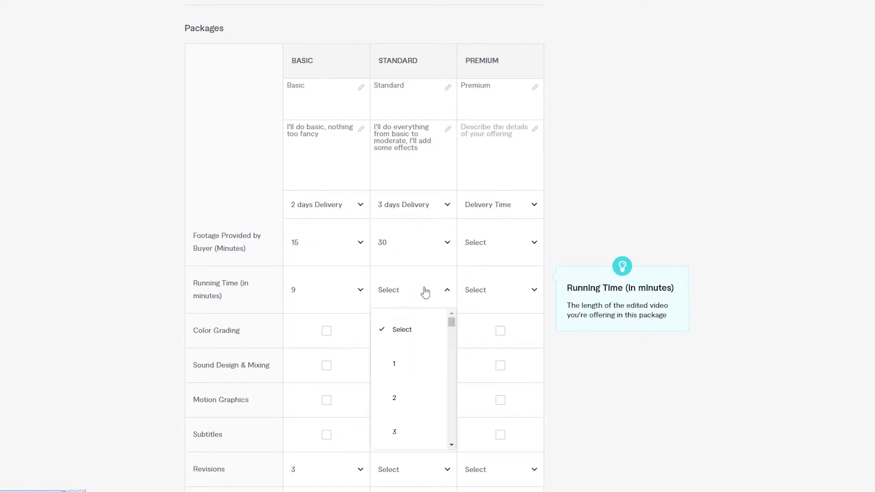
click(428, 242)
click(426, 324)
click(430, 288)
scroll(419, 385, down, 5)
scroll(419, 390, down, 2)
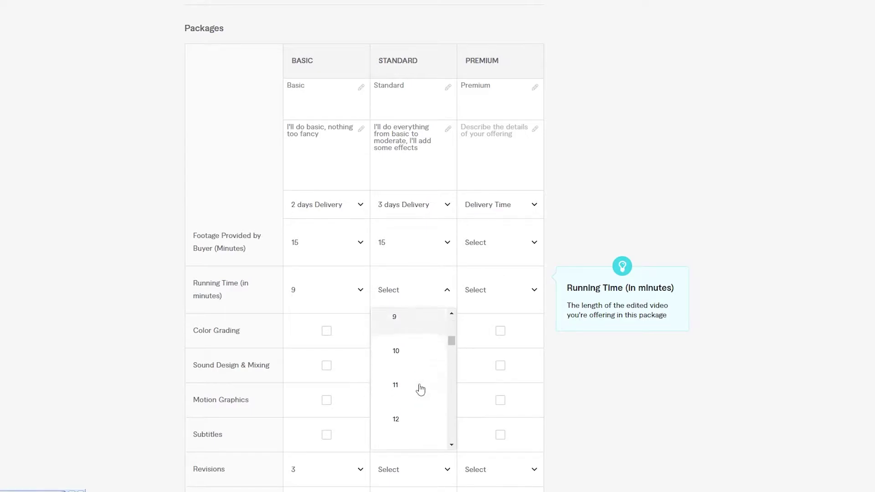
click(424, 390)
click(441, 299)
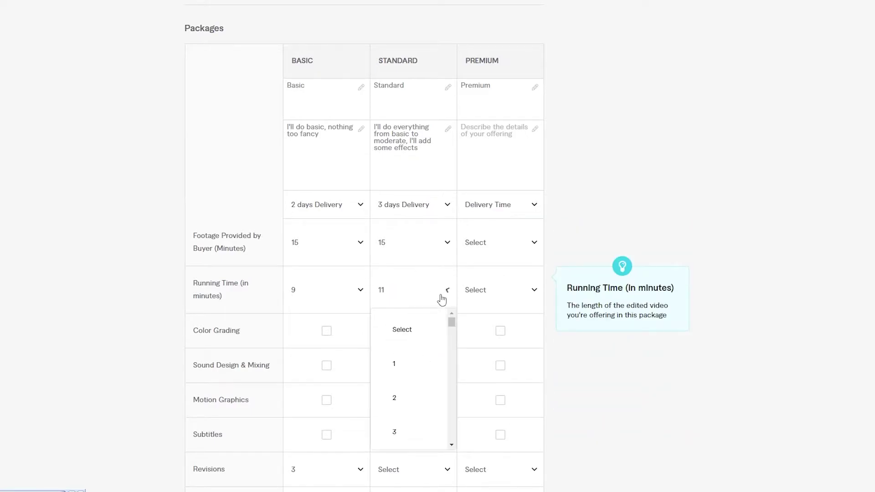
scroll(410, 420, down, 4)
click(410, 418)
Add Motion Graphics to Standard, give it 5 revisions and a $20 price.
scroll(317, 352, down, 1)
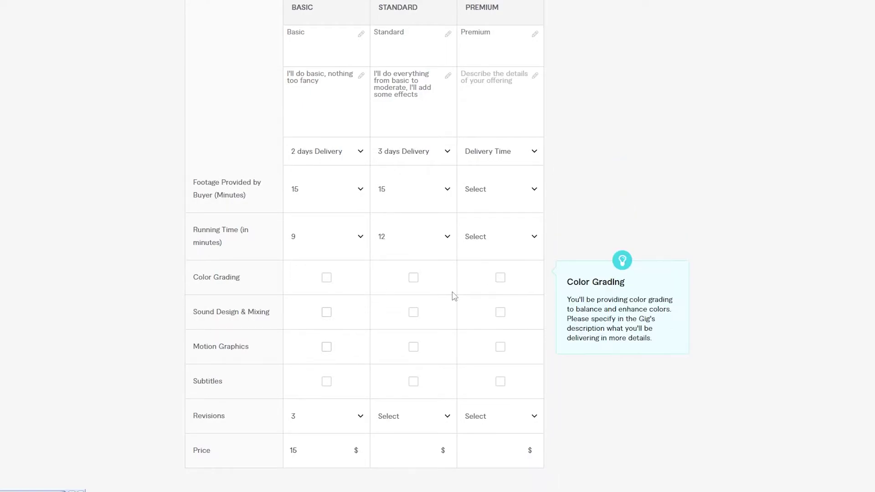
scroll(415, 281, down, 1)
click(413, 294)
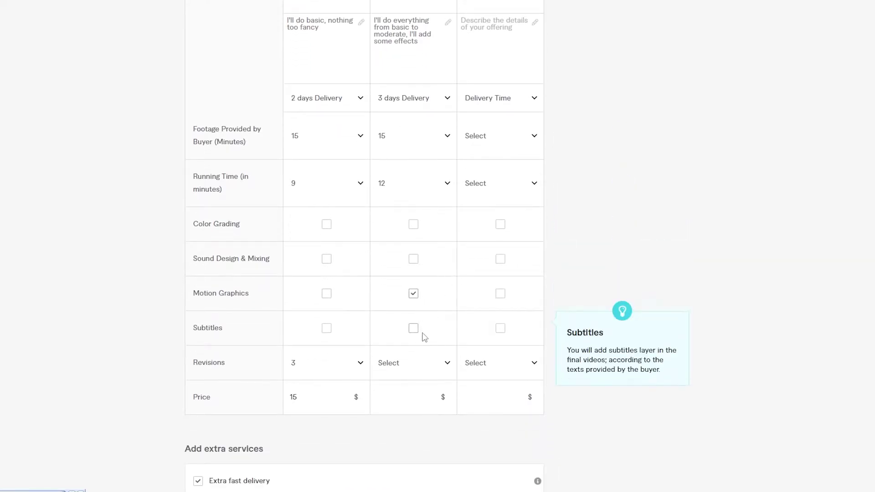
scroll(426, 303, down, 2)
click(426, 263)
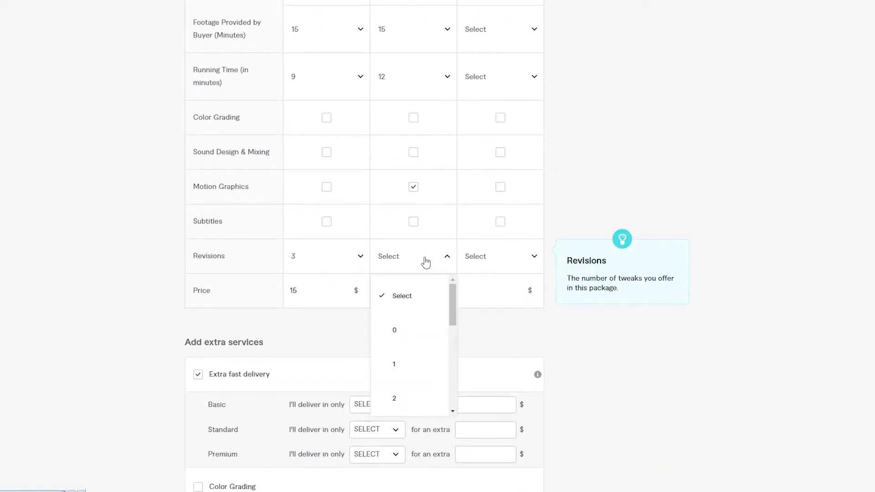
scroll(401, 385, down, 3)
click(410, 401)
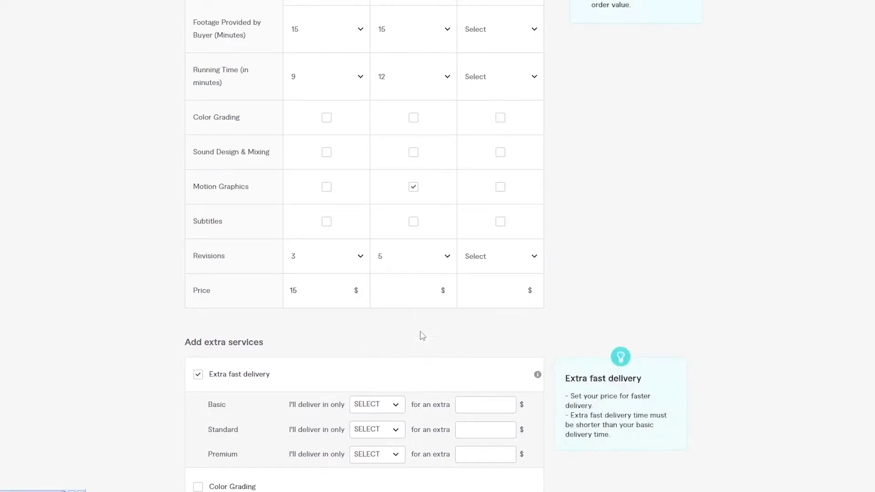
click(431, 294)
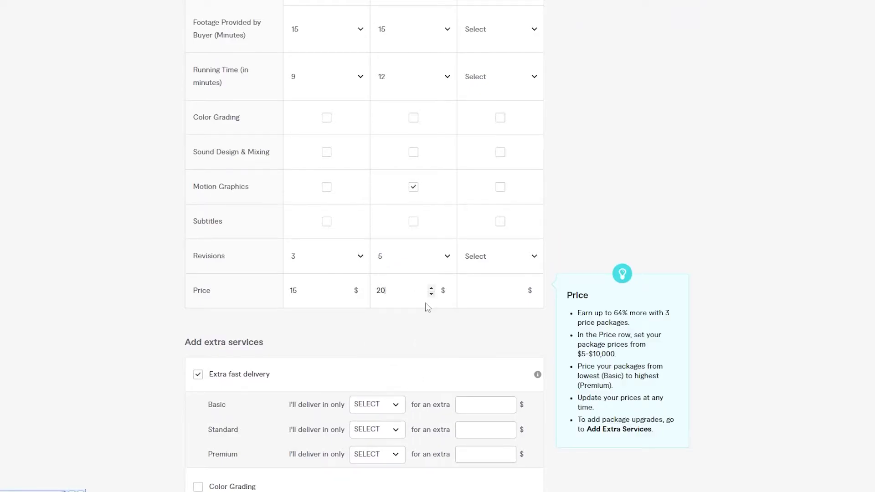
scroll(428, 307, up, 5)
click(489, 178)
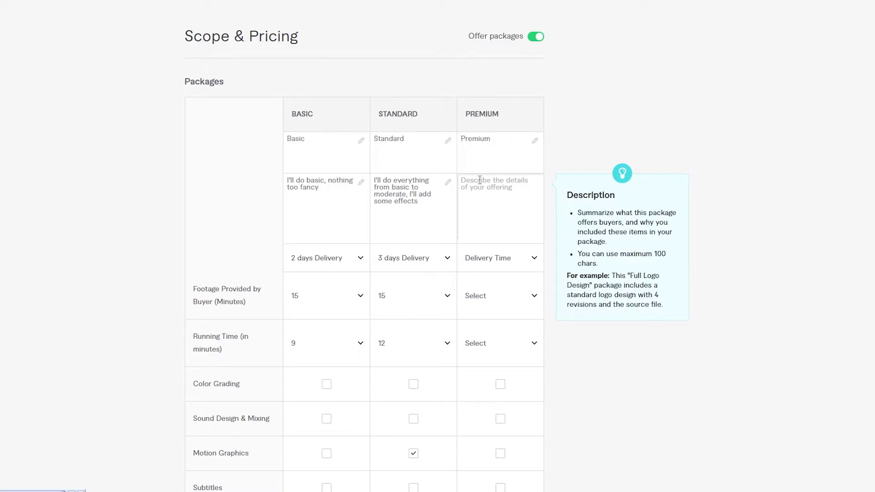
Describe Premium as 'I'll do everything that is needed to make the perfect video for you' with 5-day delivery.
text(I'll do everything that is needed to make the perfect video for you)
scroll(524, 201, down, 1)
click(530, 206)
scroll(527, 215, down, 2)
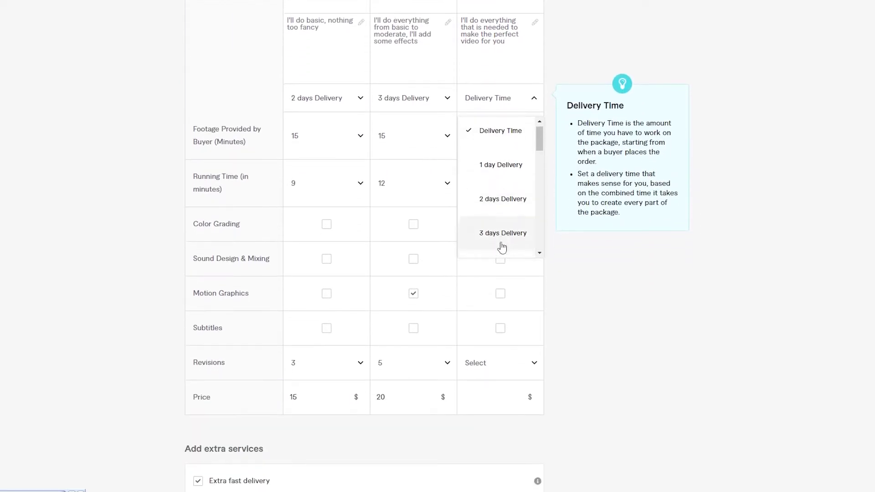
scroll(505, 239, down, 1)
click(504, 250)
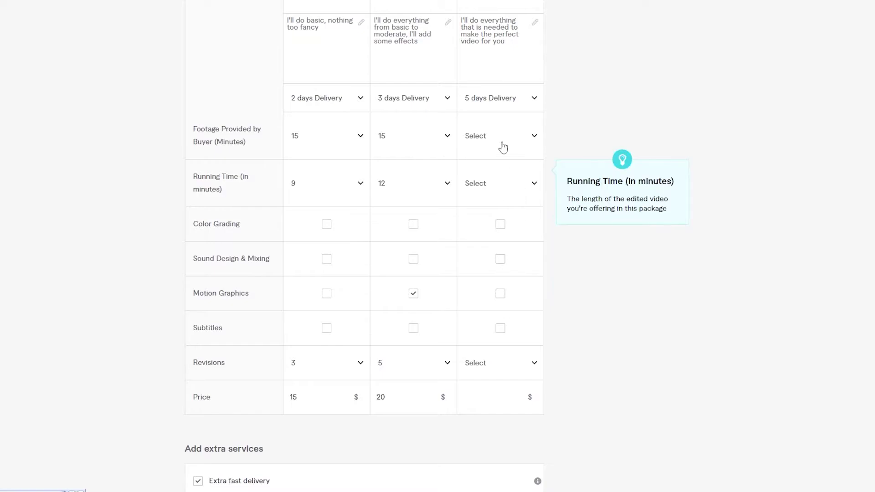
Set Premium buyer footage to 30 minutes and running time to 15 minutes.
click(509, 201)
scroll(490, 256, down, 5)
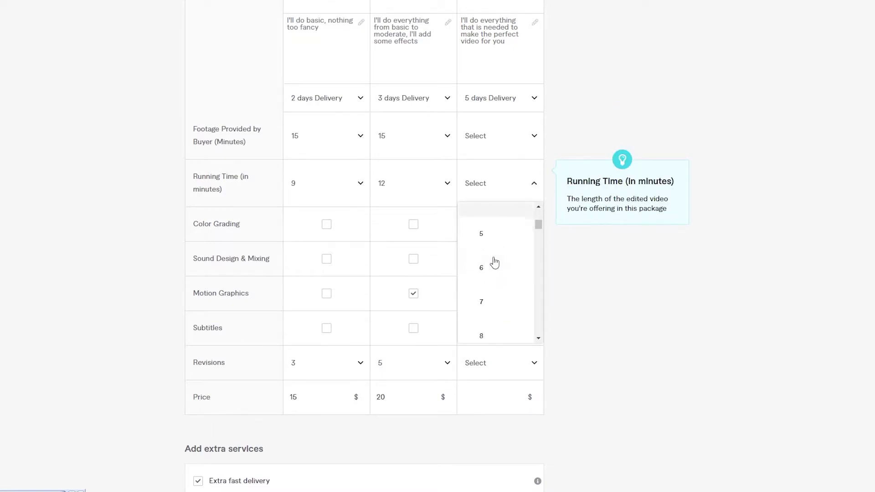
click(511, 143)
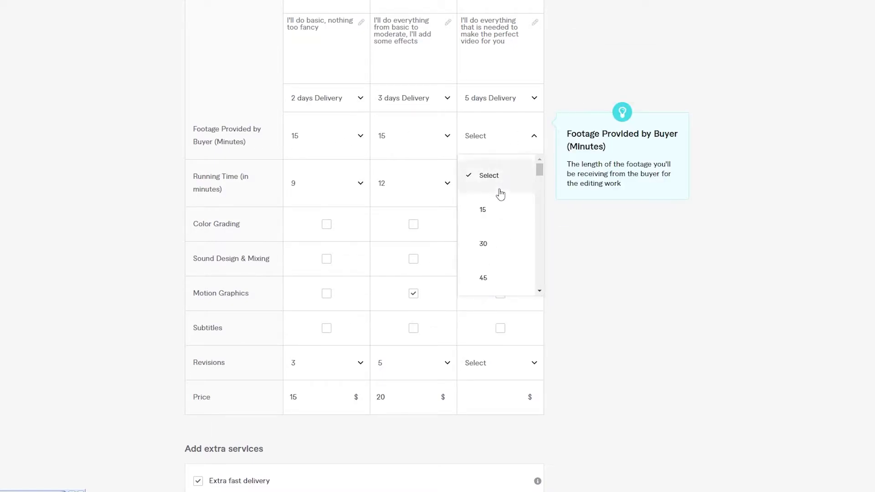
scroll(500, 193, down, 2)
scroll(504, 219, up, 2)
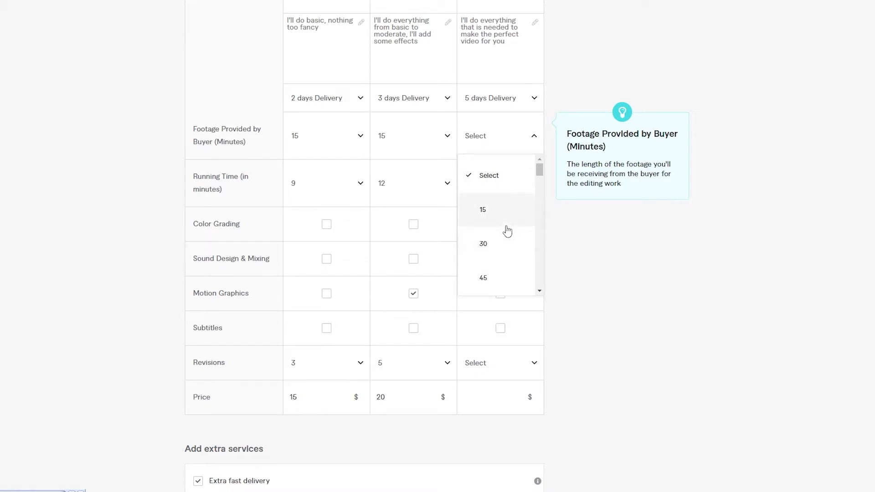
click(496, 248)
click(524, 186)
scroll(513, 256, down, 8)
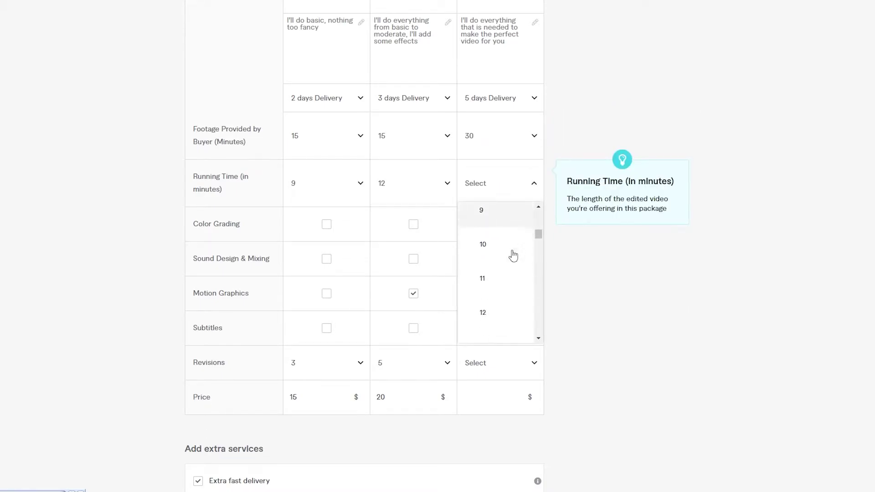
scroll(514, 256, down, 2)
click(508, 257)
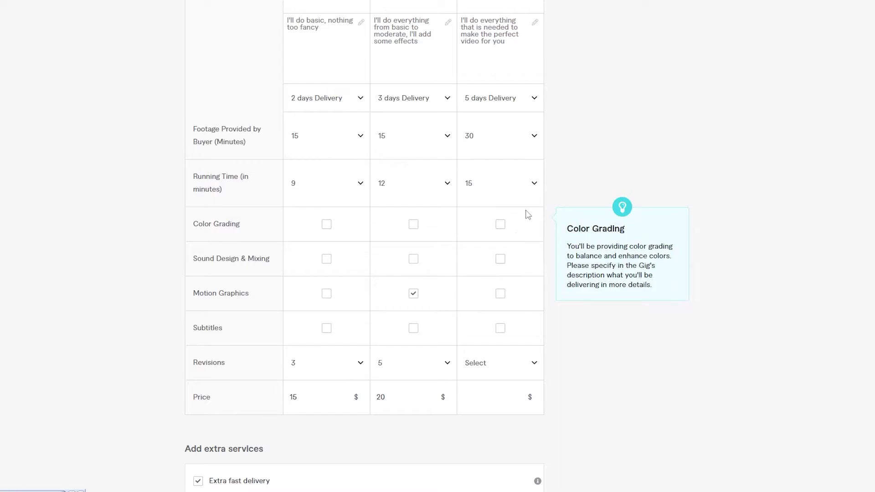
Include Color Grading, Sound Design & Mixing, Motion Graphics and Subtitles in Premium, with 8 revisions at $30.
click(501, 225)
click(500, 261)
click(501, 295)
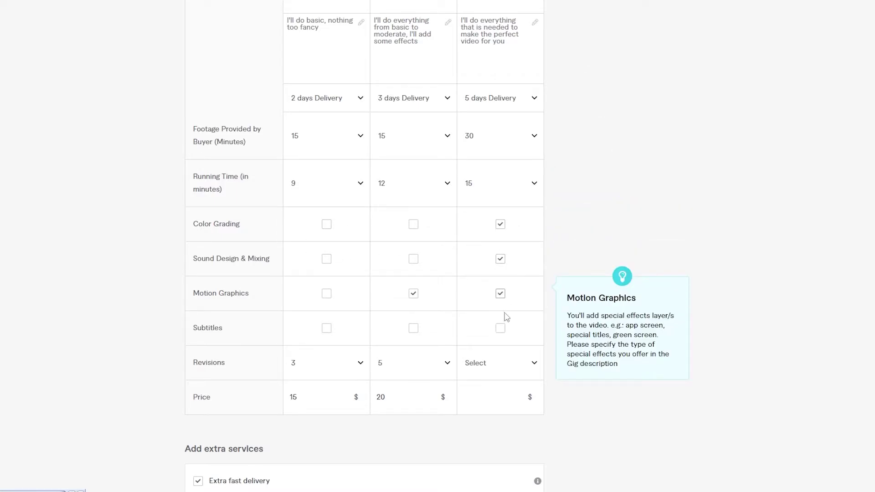
click(502, 329)
scroll(547, 318, down, 1)
click(511, 314)
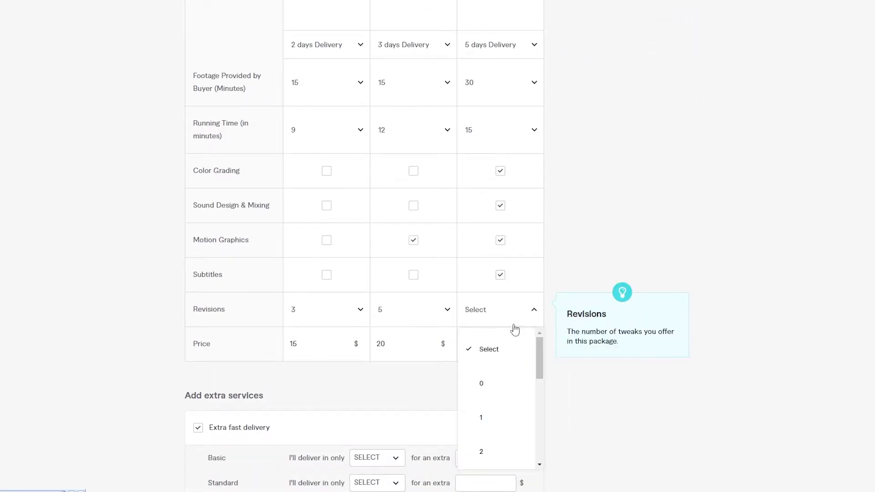
scroll(507, 383, down, 2)
scroll(504, 410, down, 3)
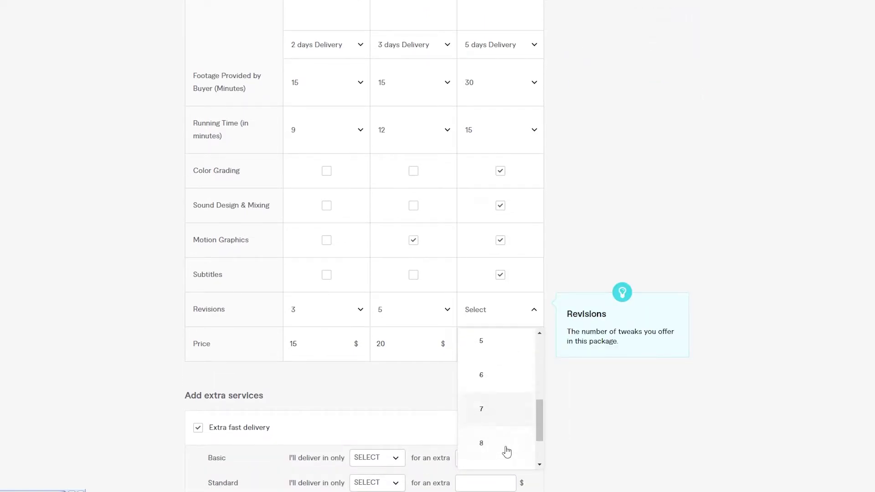
click(506, 441)
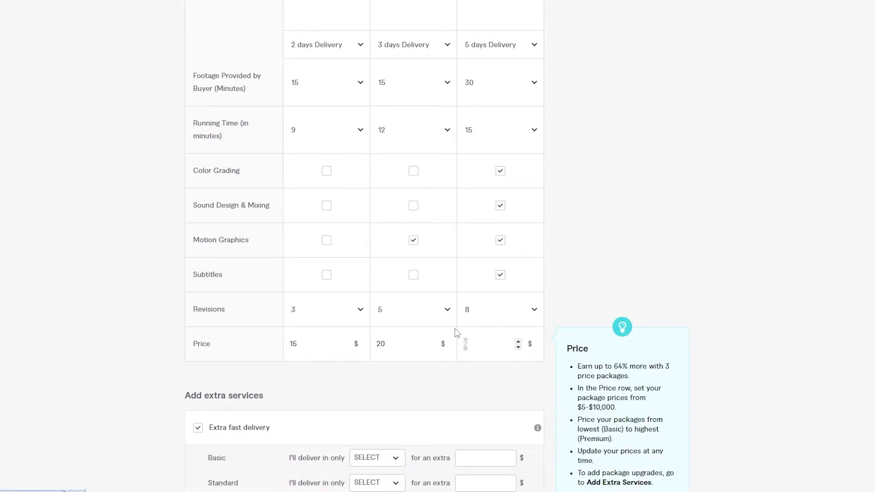
click(429, 406)
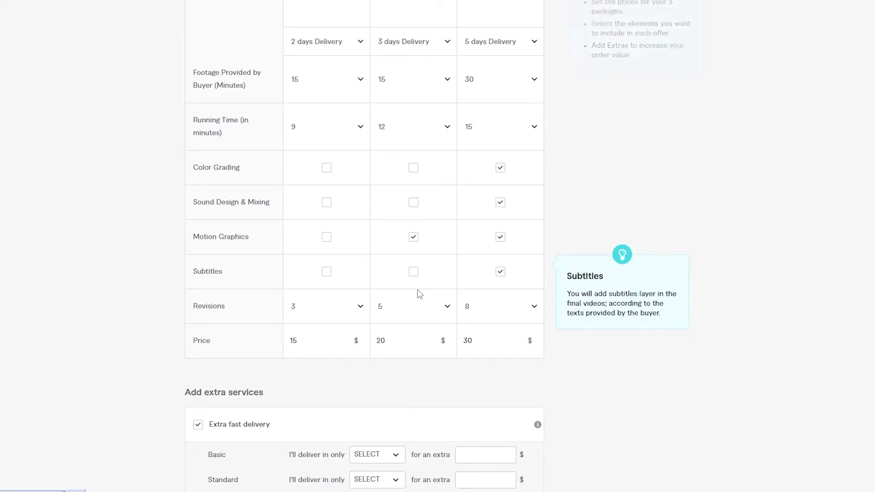
scroll(461, 306, down, 5)
scroll(436, 271, up, 3)
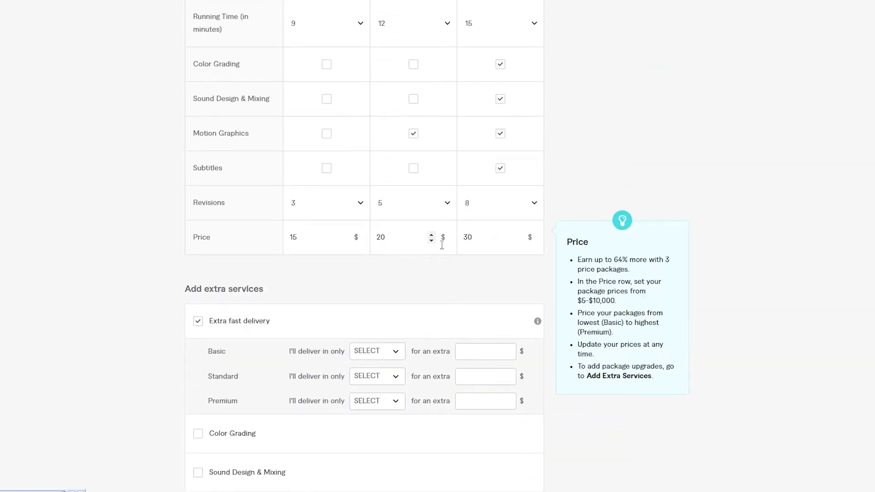
scroll(438, 250, down, 1)
scroll(420, 226, up, 8)
scroll(404, 243, down, 7)
scroll(392, 237, up, 8)
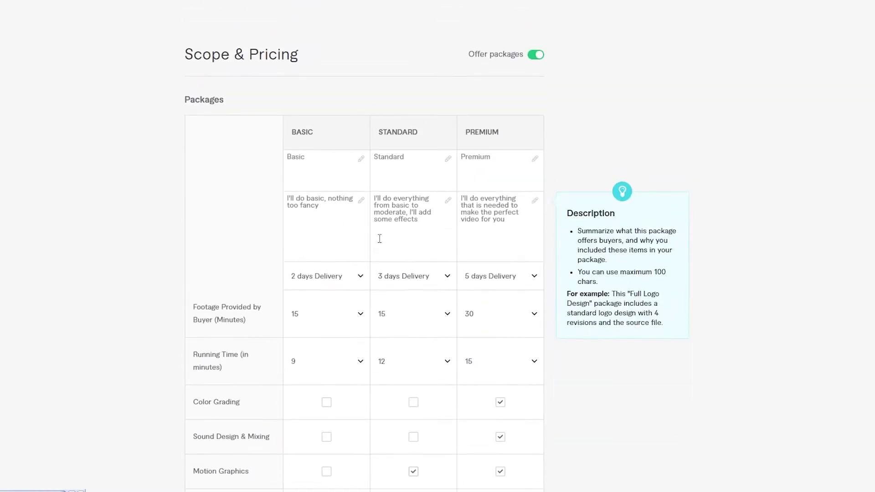
scroll(420, 165, down, 5)
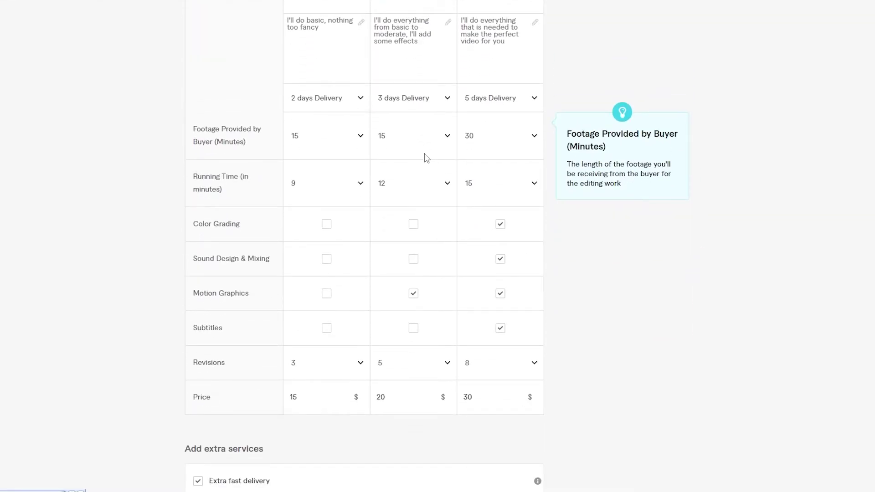
scroll(407, 140, down, 8)
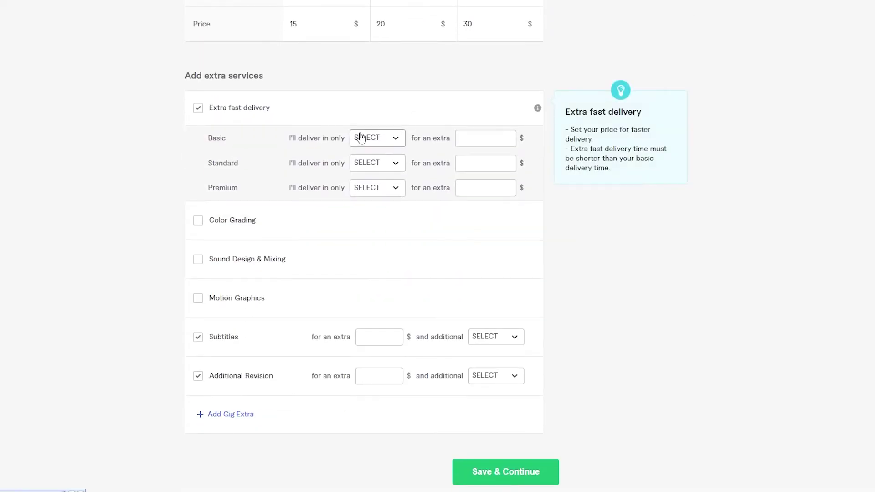
scroll(376, 192, up, 1)
scroll(474, 190, up, 2)
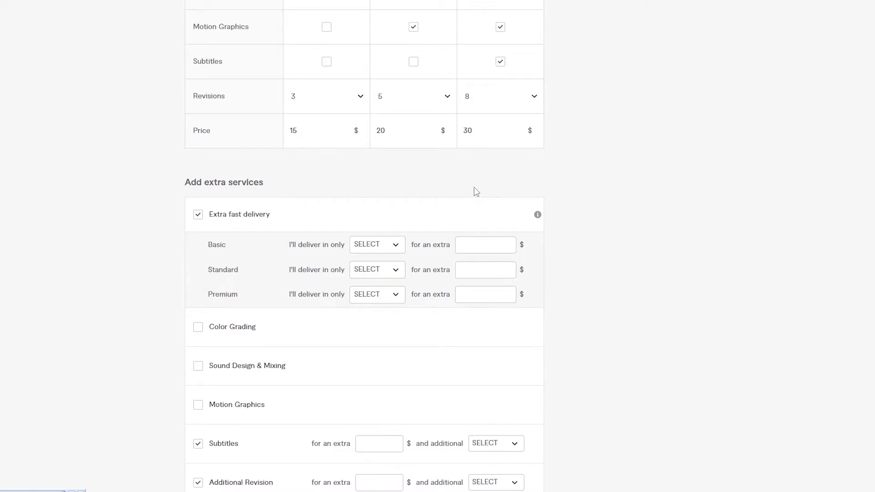
scroll(476, 189, down, 3)
scroll(319, 192, up, 12)
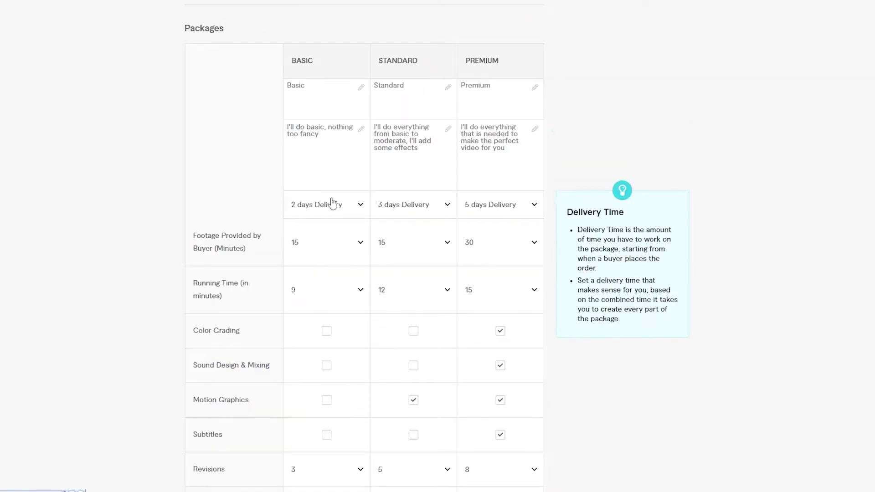
scroll(410, 309, down, 1)
scroll(352, 285, up, 1)
scroll(334, 309, down, 2)
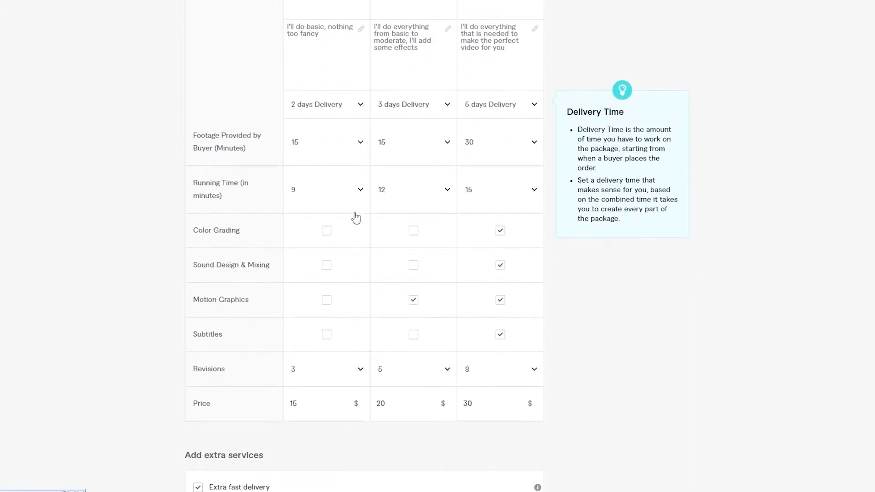
scroll(355, 221, down, 6)
Set Basic extra-fast delivery to 1 day for $10.
click(386, 249)
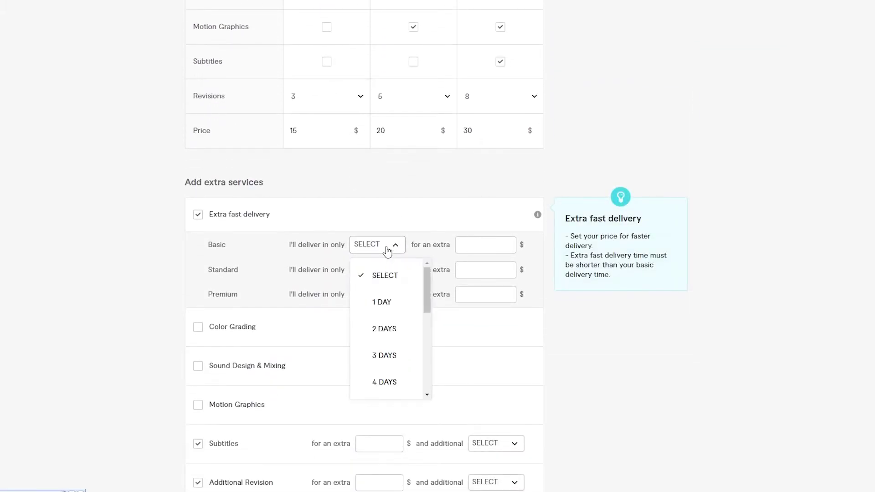
click(398, 304)
click(496, 251)
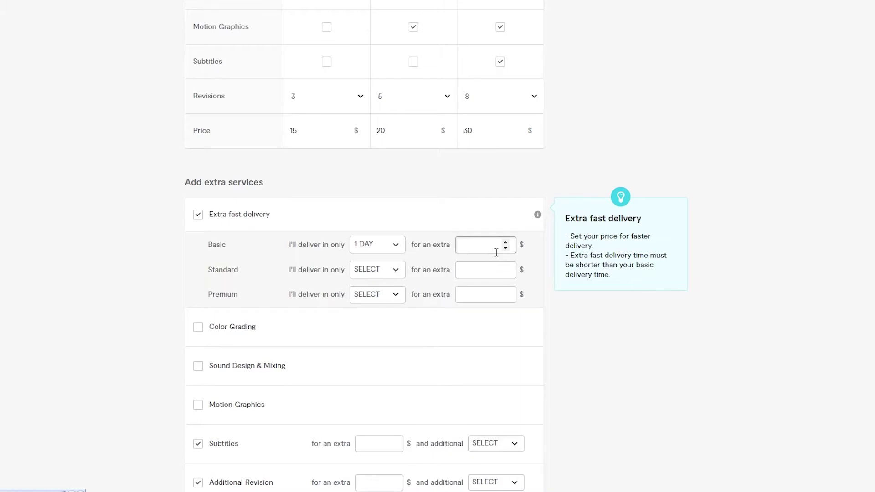
text(8)
key(BackSpace)
text(10)
Set Standard and Premium extra-fast delivery to 2 days at $15 and $30.
click(386, 269)
scroll(386, 276, up, 6)
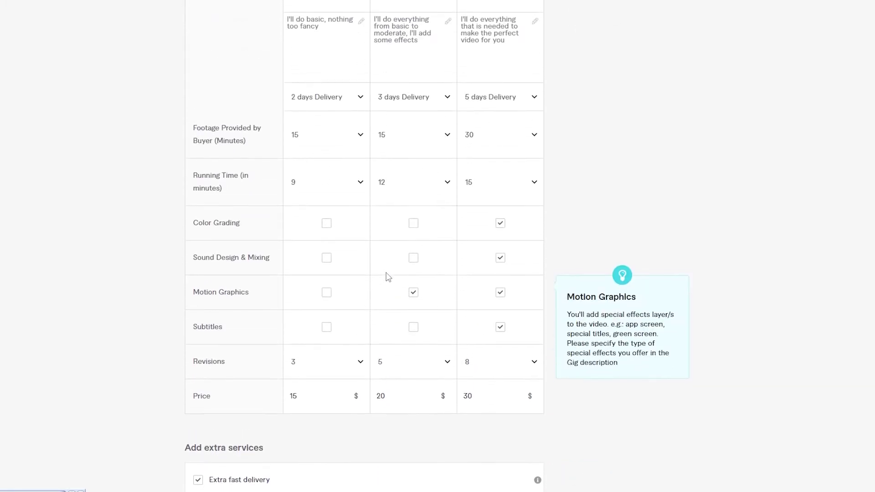
scroll(386, 275, down, 6)
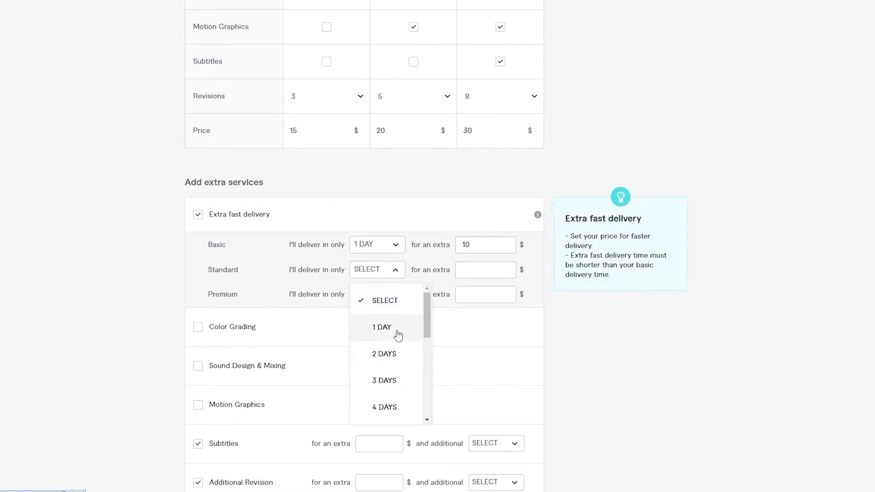
click(399, 353)
click(485, 277)
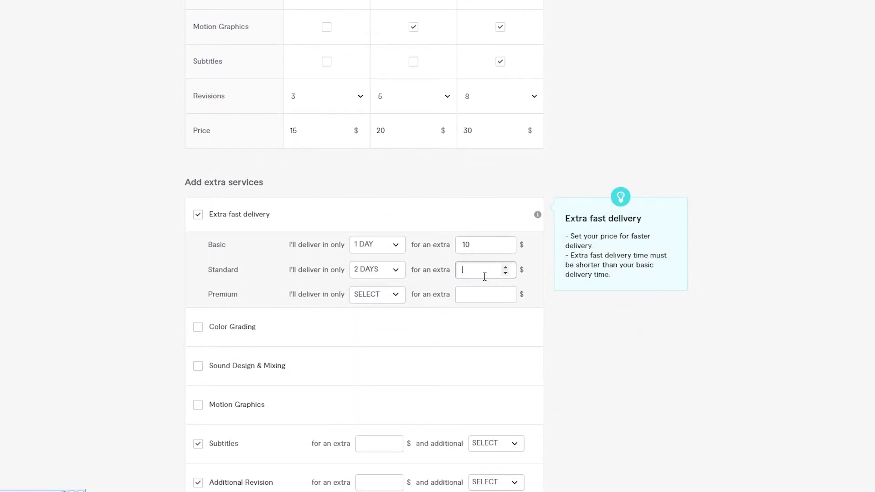
click(381, 295)
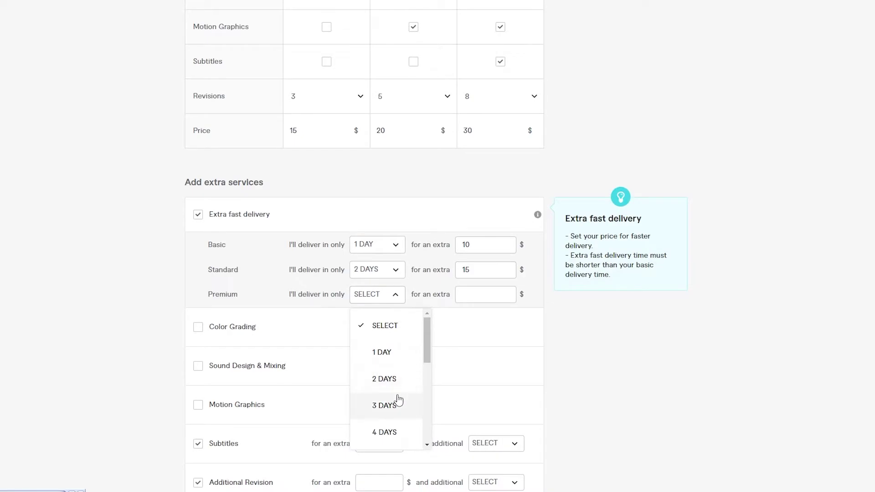
click(396, 380)
click(495, 294)
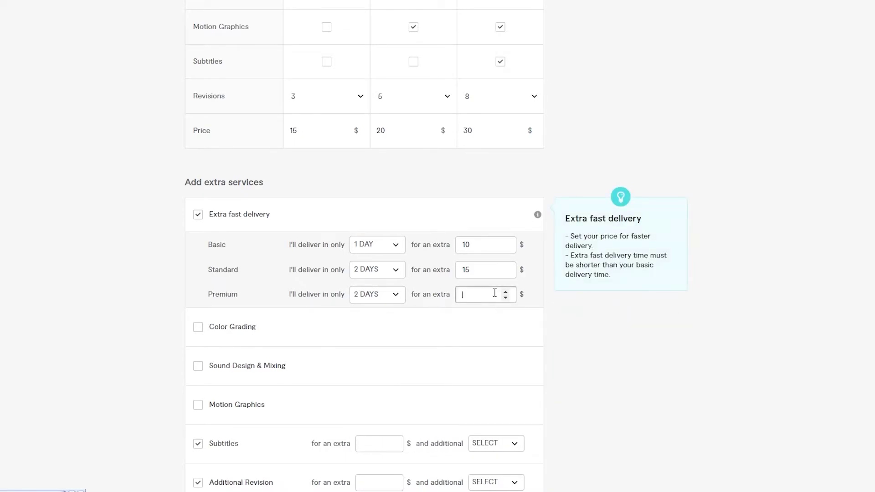
Try adding Color Grading as an extra service, then remove it again.
scroll(319, 246, down, 3)
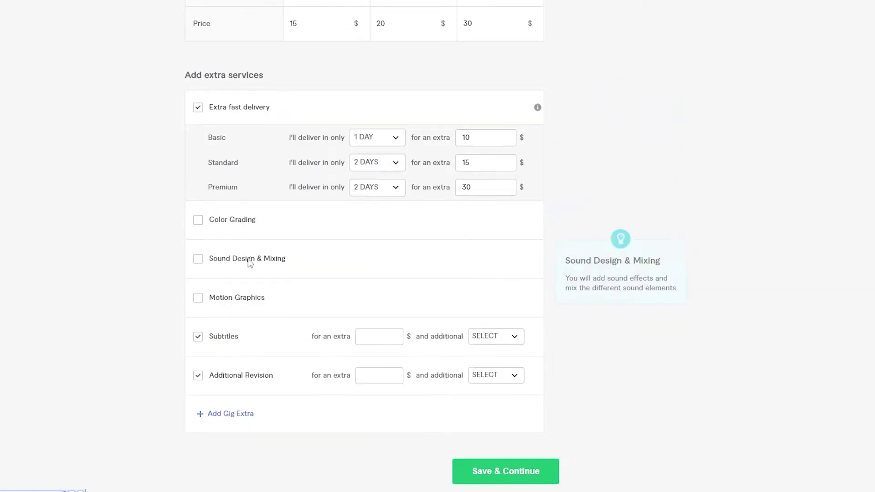
scroll(269, 218, down, 1)
scroll(221, 287, up, 6)
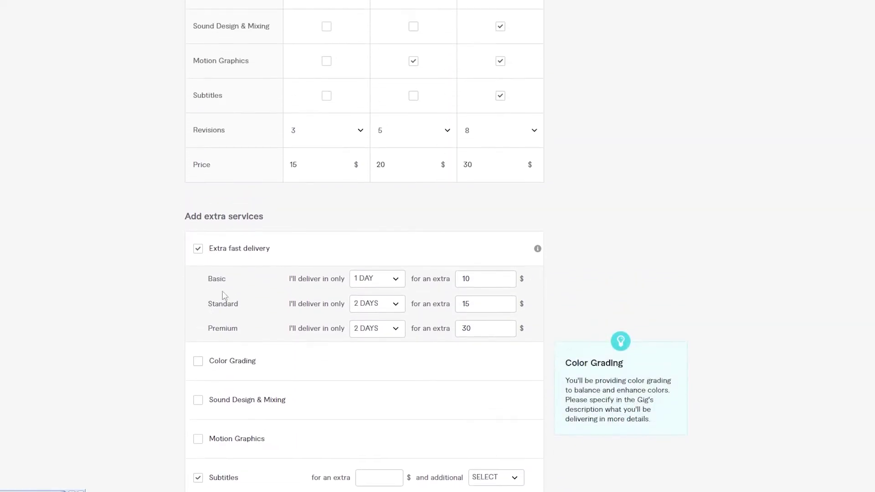
scroll(319, 205, down, 4)
scroll(274, 228, down, 3)
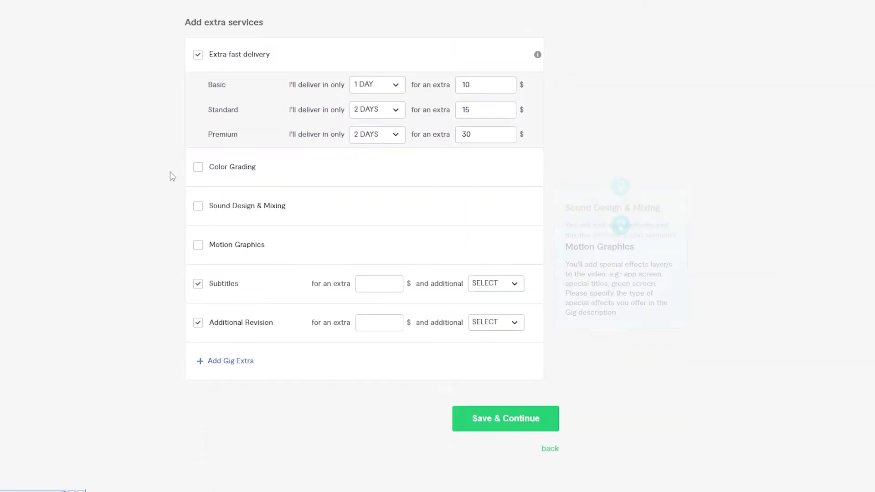
click(198, 167)
click(488, 167)
click(492, 167)
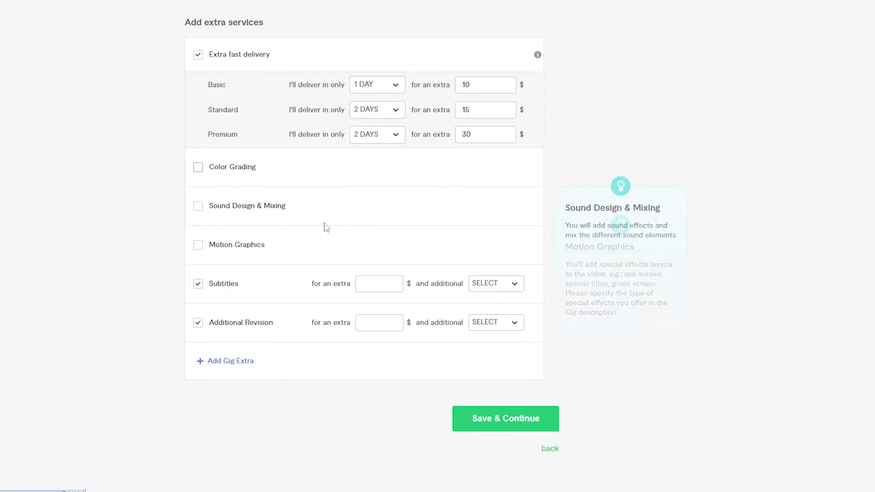
scroll(319, 218, up, 7)
scroll(319, 228, down, 8)
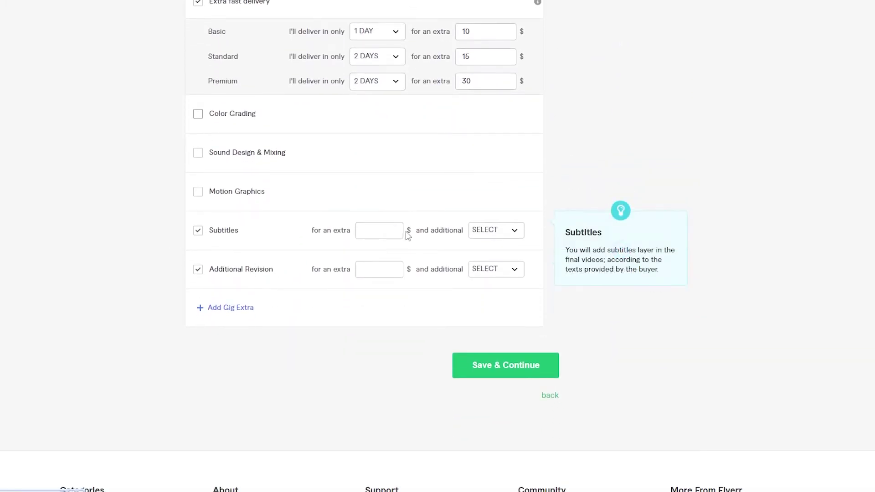
Price Subtitles at $10 (+1 day) and Additional Revision at $10 (+2 days), then save pricing.
click(391, 237)
click(496, 230)
click(390, 269)
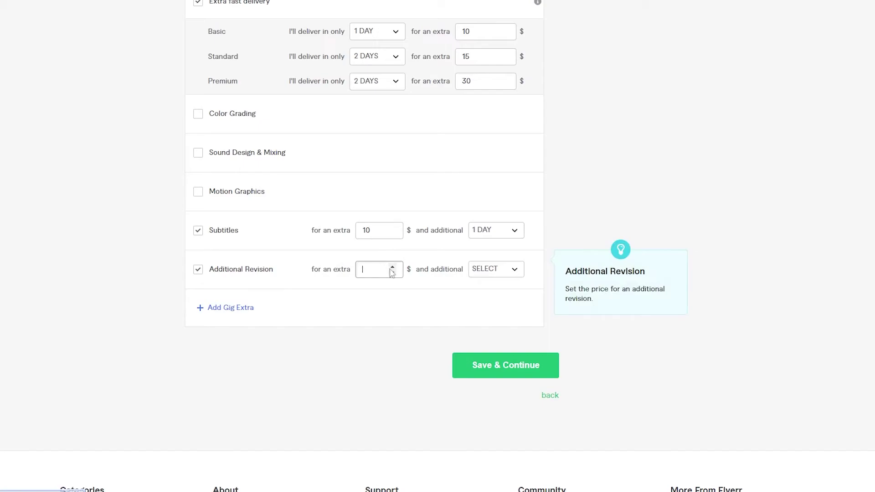
text(5)
click(479, 270)
click(510, 358)
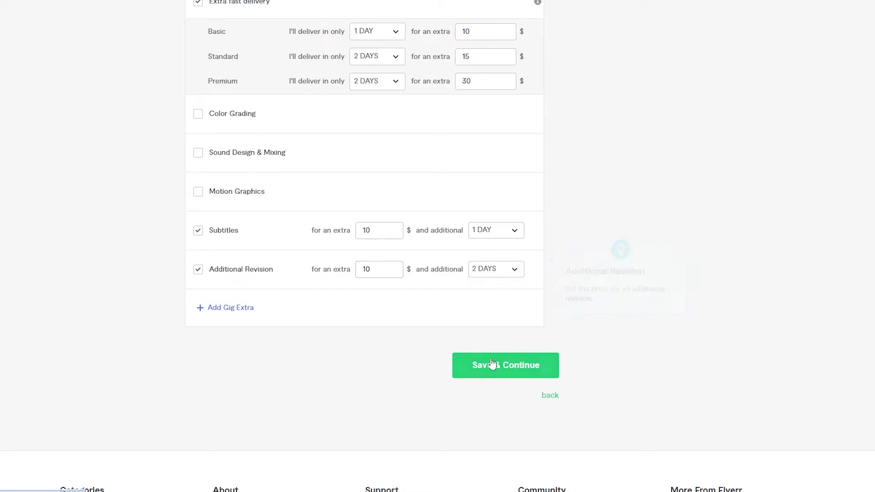
scroll(288, 388, up, 1)
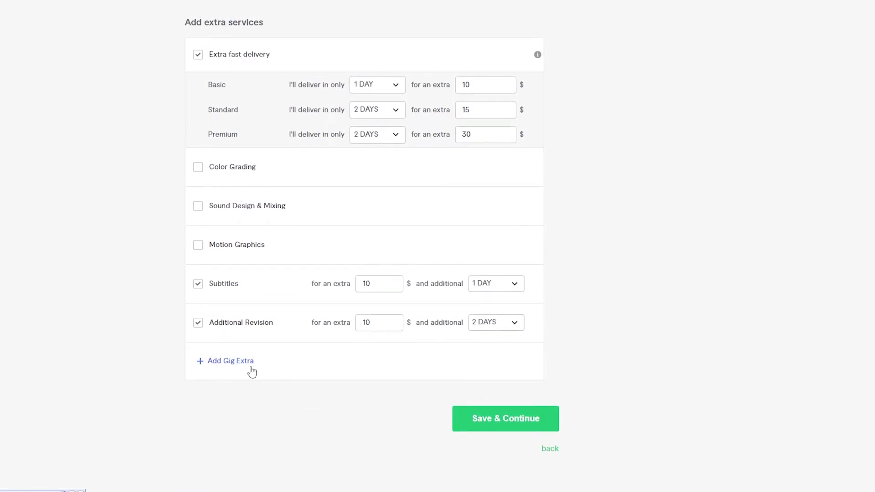
scroll(273, 410, up, 15)
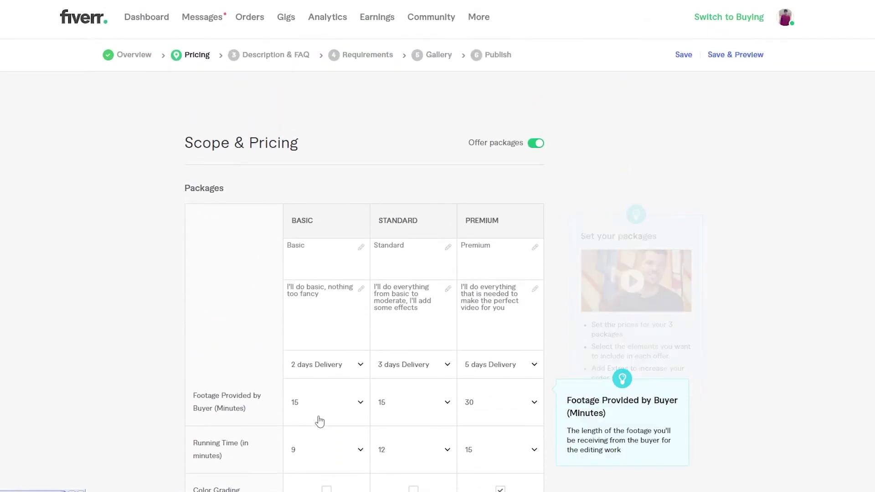
scroll(320, 422, down, 15)
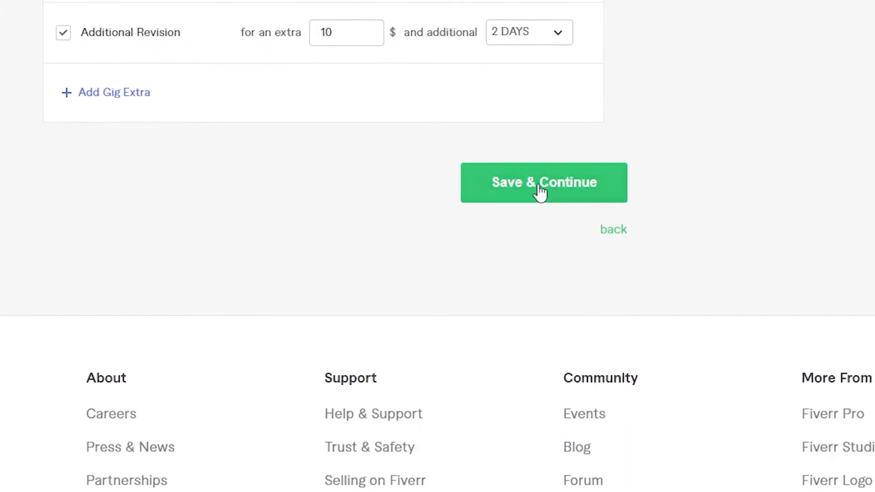
click(539, 187)
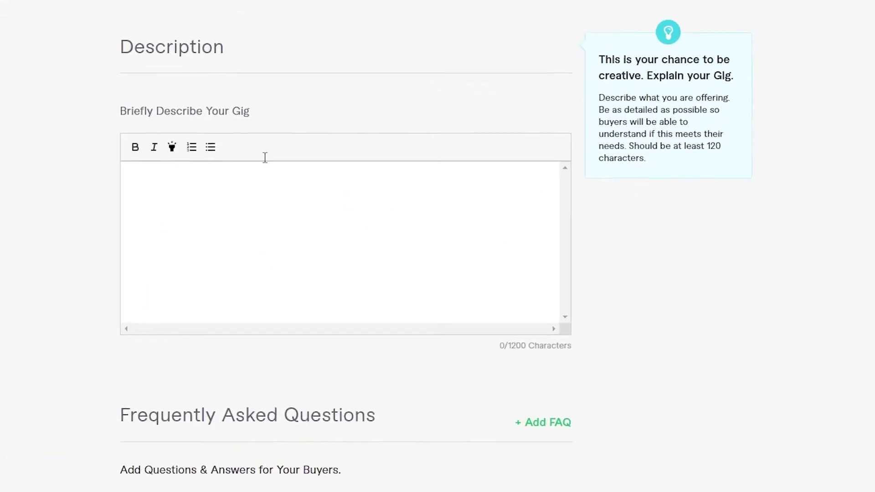
Write a 147-character YouTube video-editing description, add an FAQ about other platforms, and save.
click(204, 198)
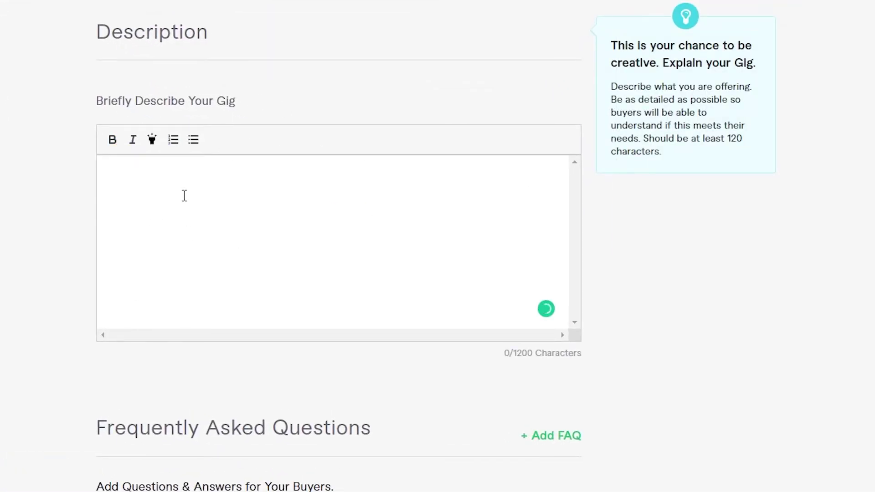
scroll(185, 195, down, 2)
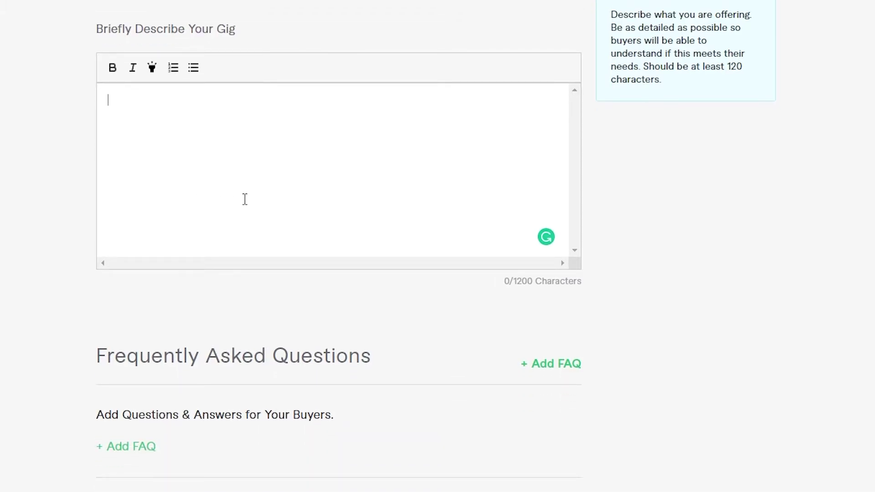
scroll(245, 199, down, 2)
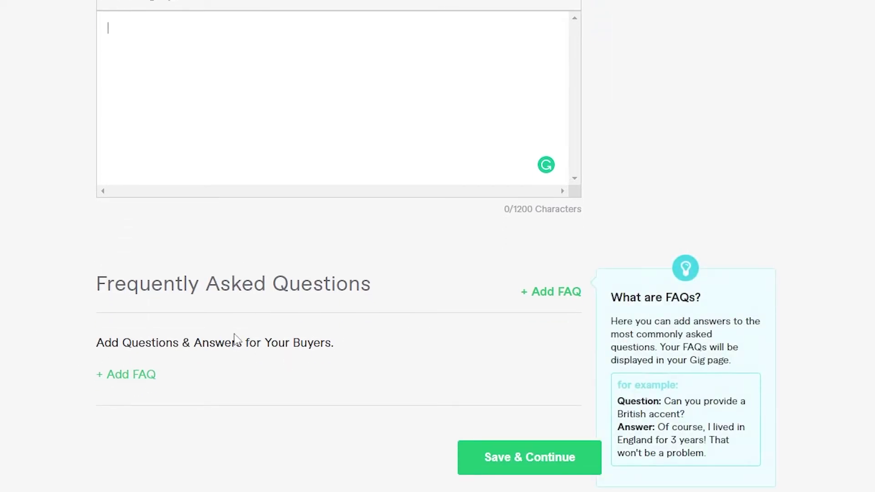
scroll(235, 340, up, 2)
click(205, 255)
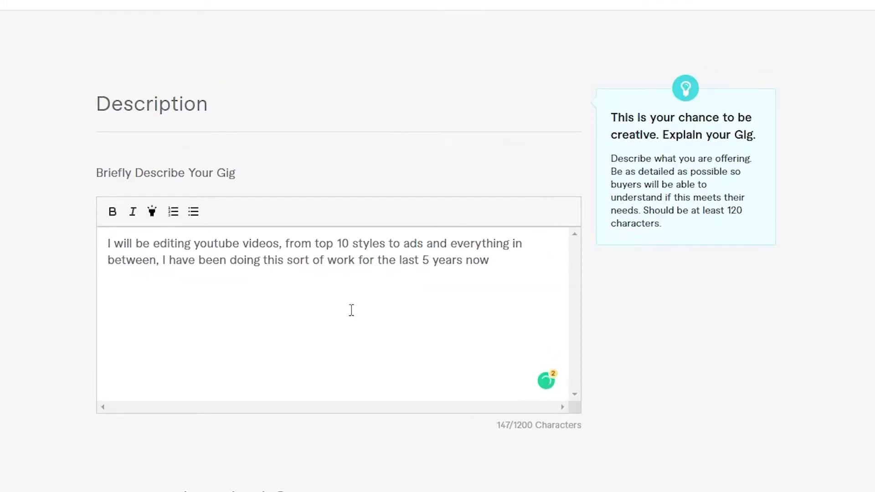
scroll(352, 309, down, 5)
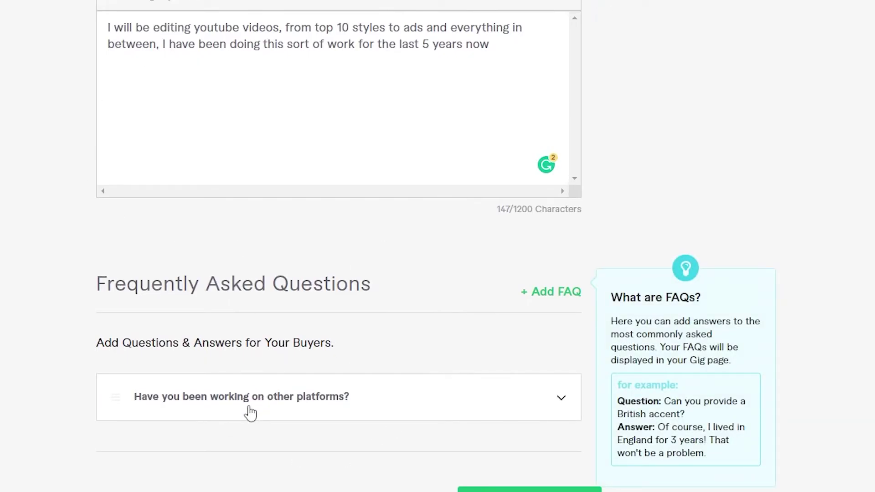
scroll(250, 412, up, 5)
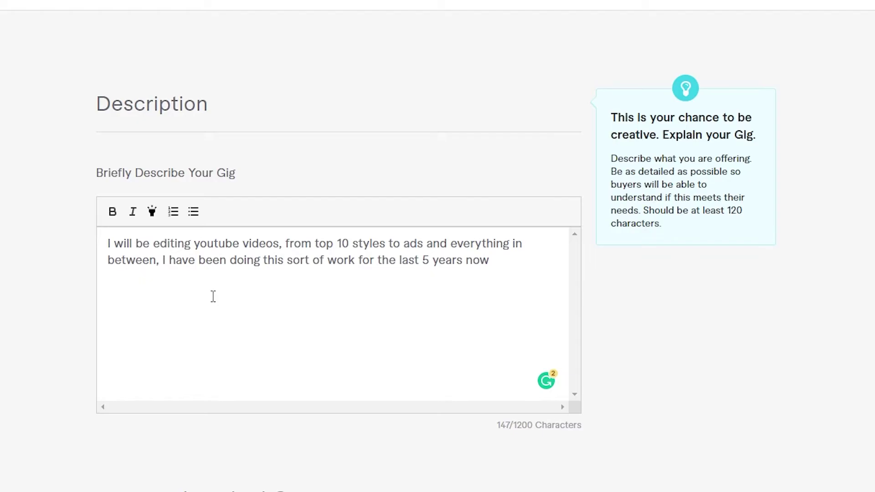
scroll(200, 285, down, 5)
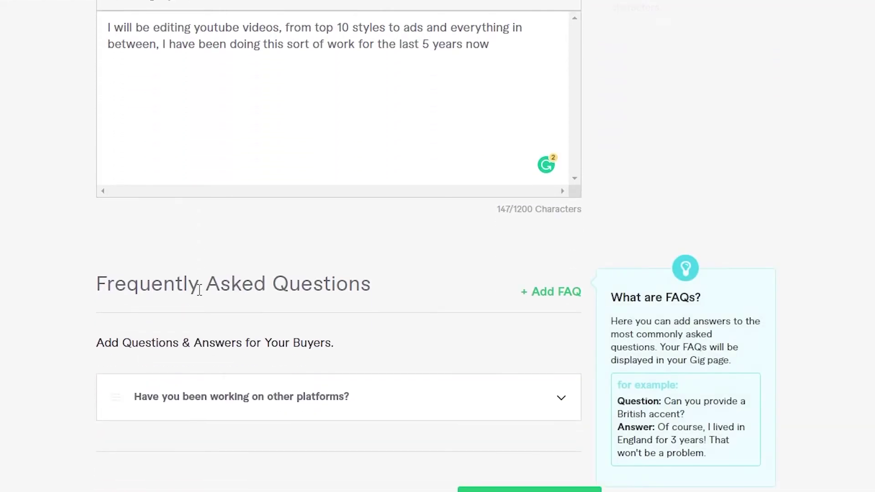
scroll(199, 290, down, 2)
click(536, 438)
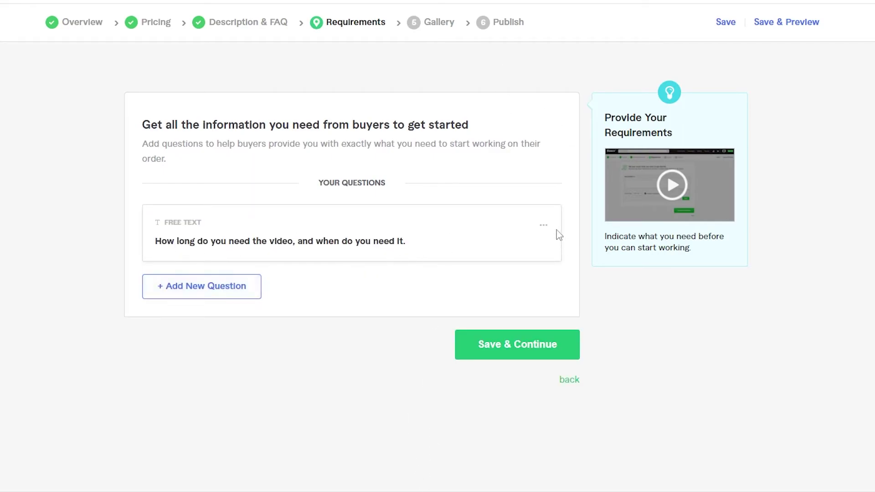
Add a question mark to the buyer question 'How long do you need the video, and when do you need it' and save requirements.
click(543, 225)
click(521, 246)
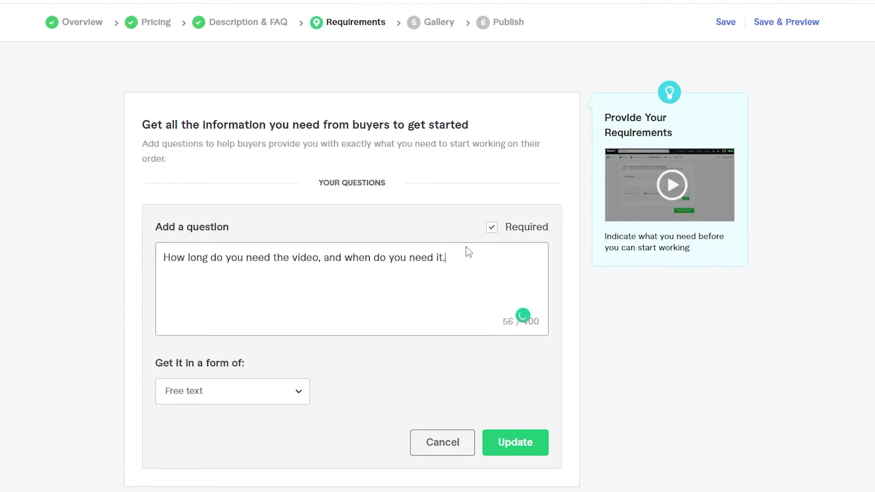
text(?)
click(516, 445)
click(529, 339)
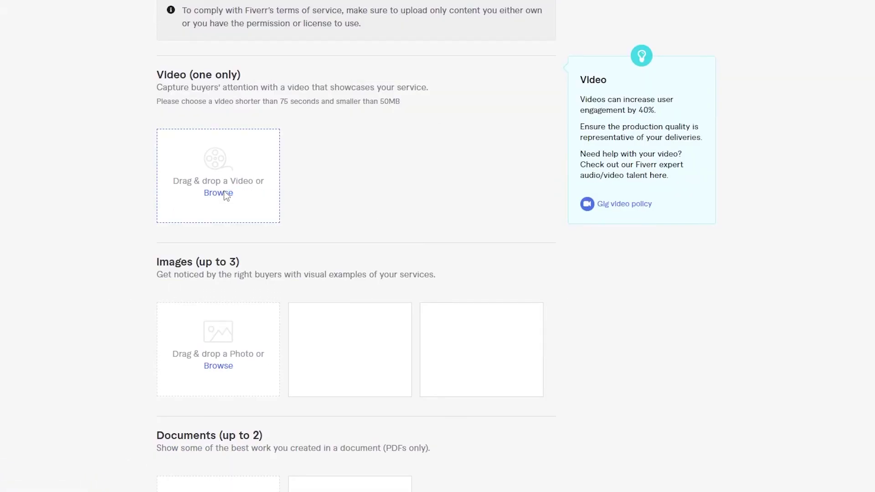
Try uploading the 022 snov.io tutorial video to the gig gallery.
click(219, 192)
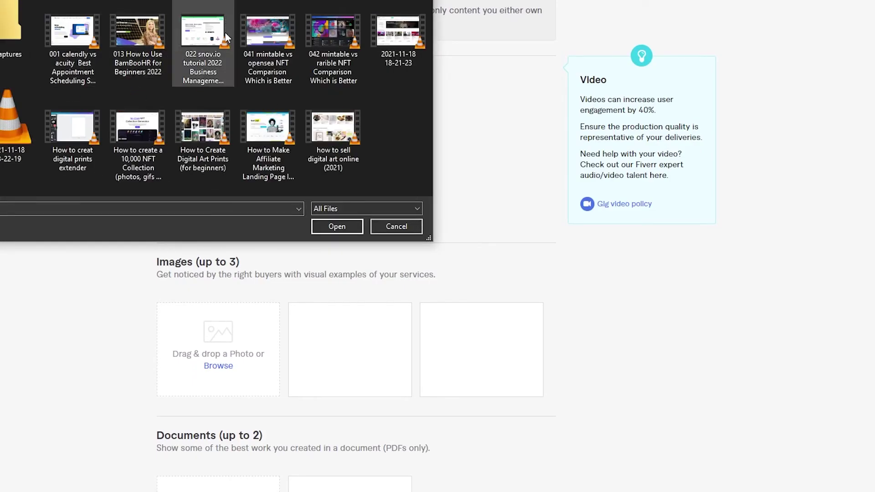
click(211, 45)
click(335, 230)
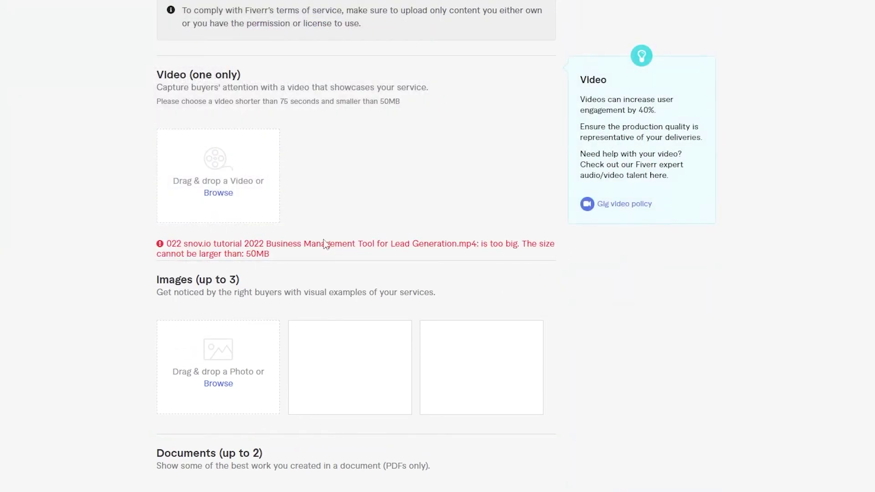
scroll(256, 298, down, 5)
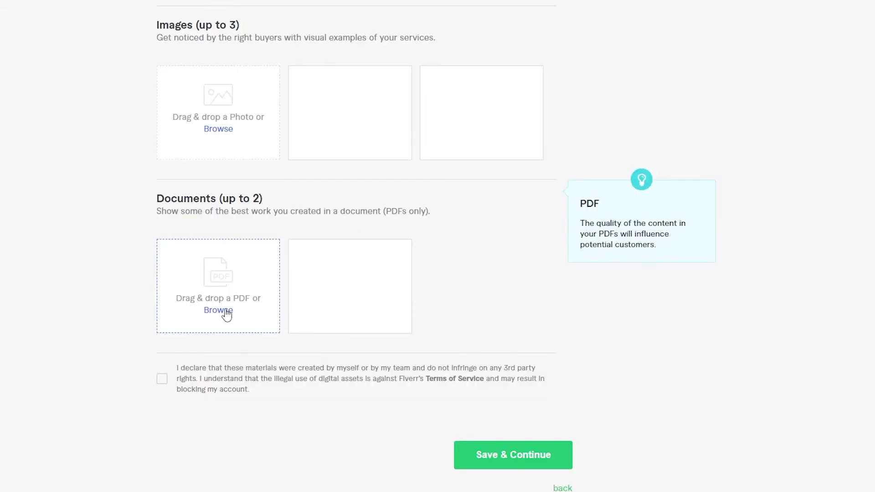
scroll(237, 319, up, 4)
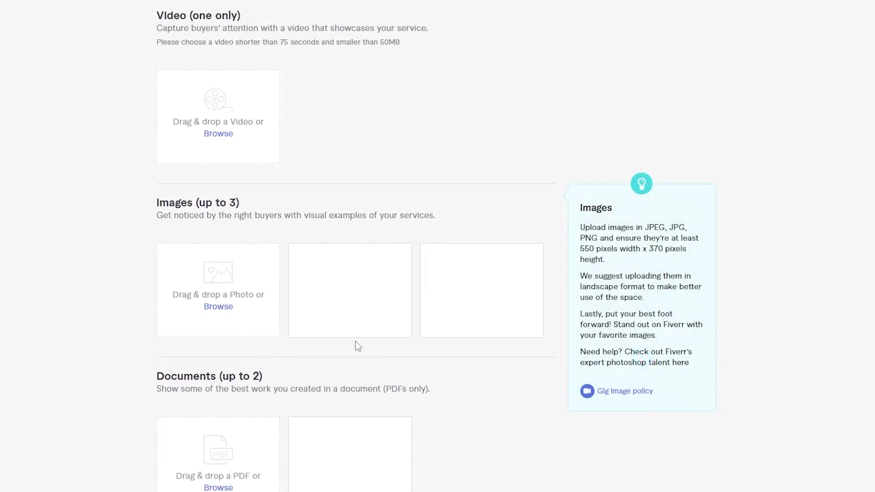
scroll(355, 346, up, 1)
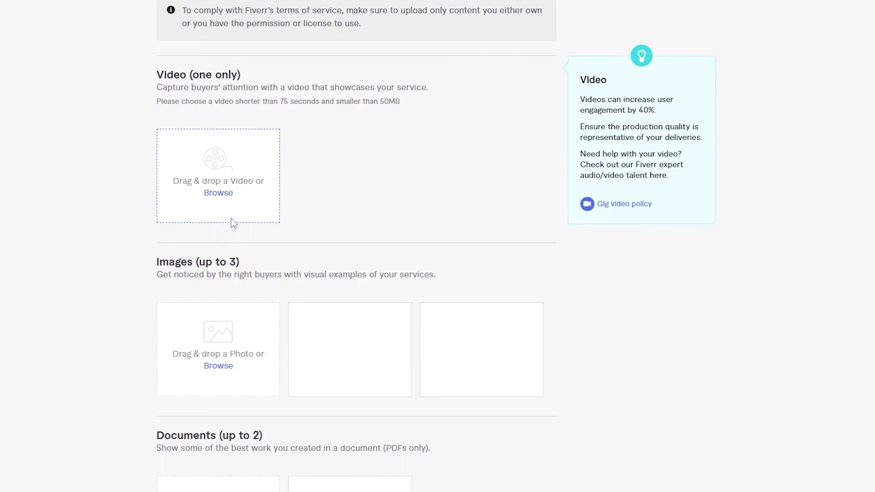
Pick the MP4 from the zipped project folder, which is rejected for exceeding 50MB.
click(221, 197)
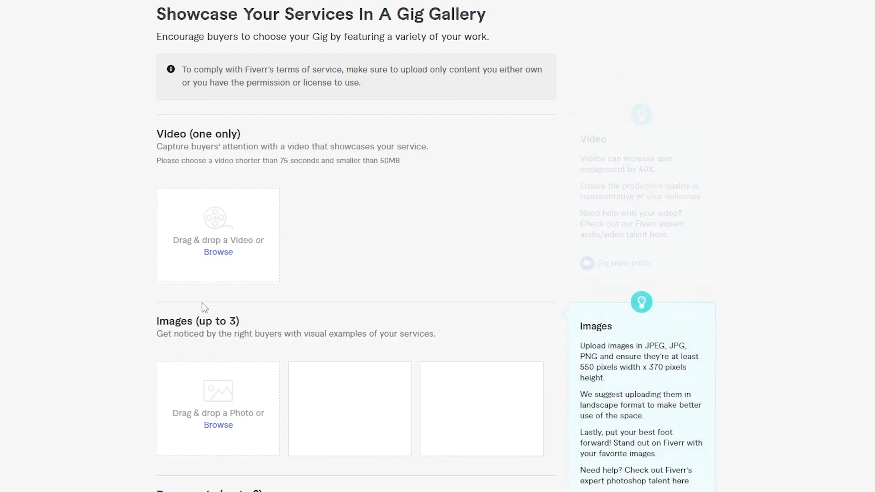
click(219, 255)
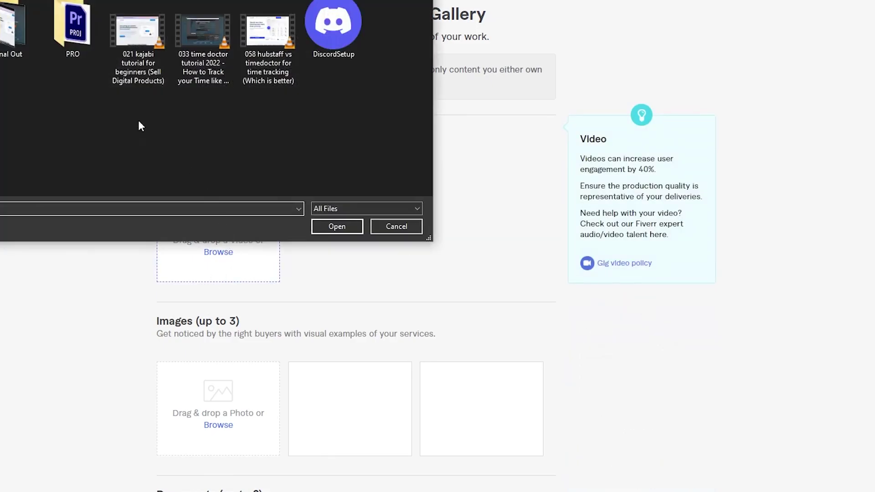
double_click(82, 36)
double_click(83, 15)
key(BackSpace)
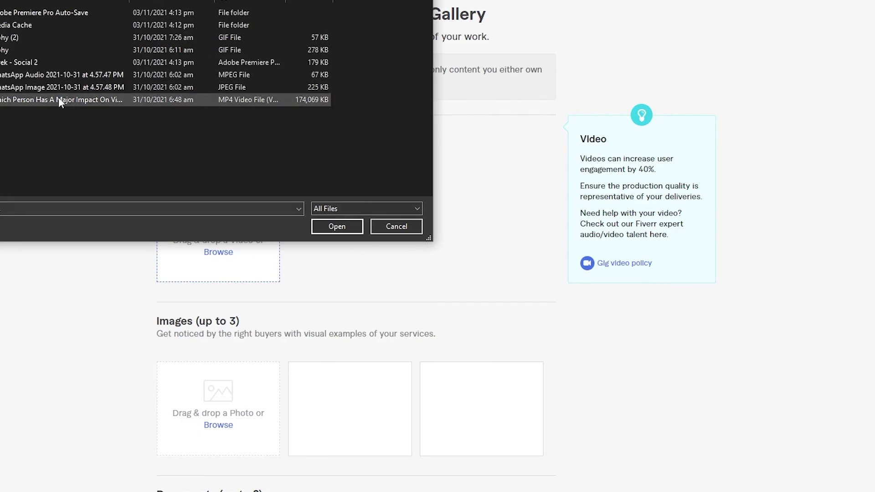
key(BackSpace)
double_click(58, 75)
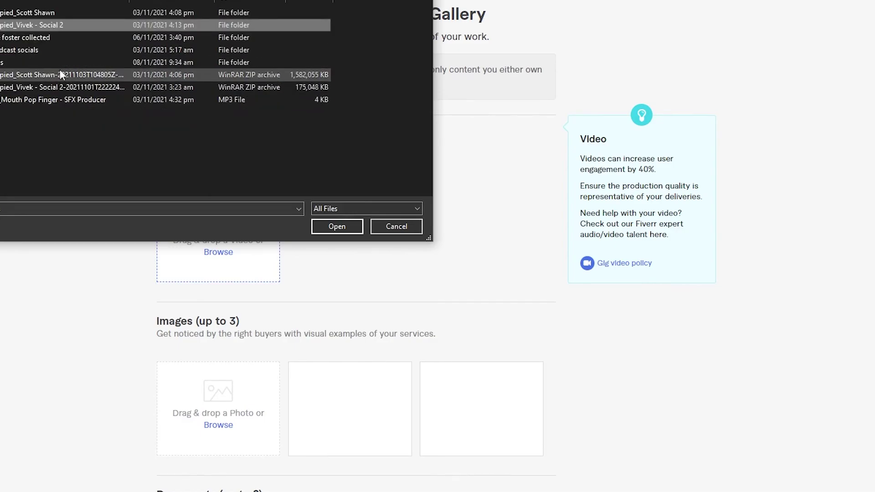
double_click(76, 112)
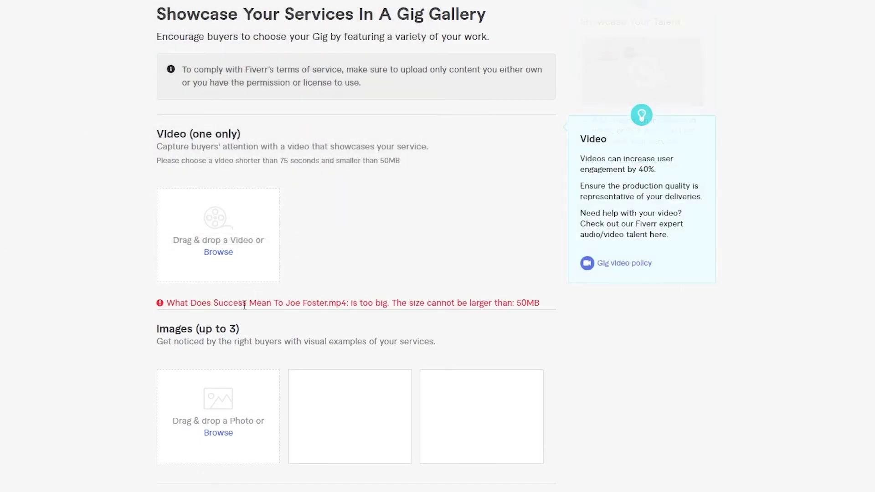
scroll(237, 204, up, 1)
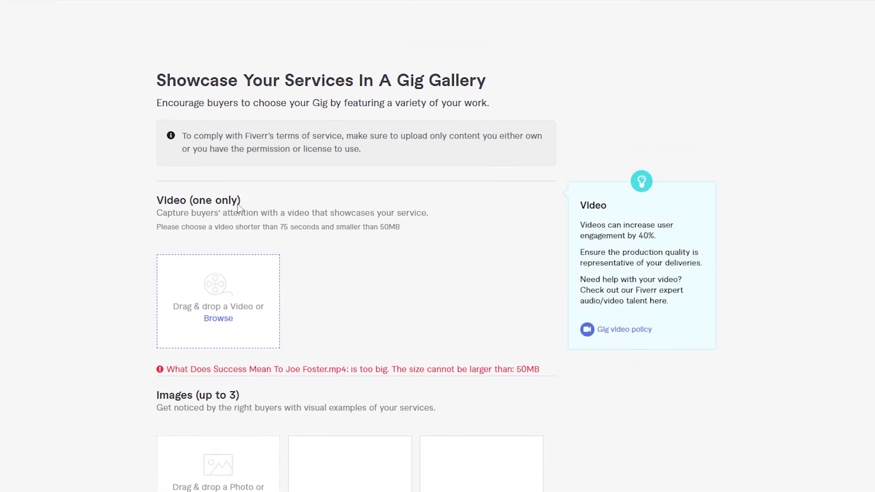
scroll(332, 190, down, 3)
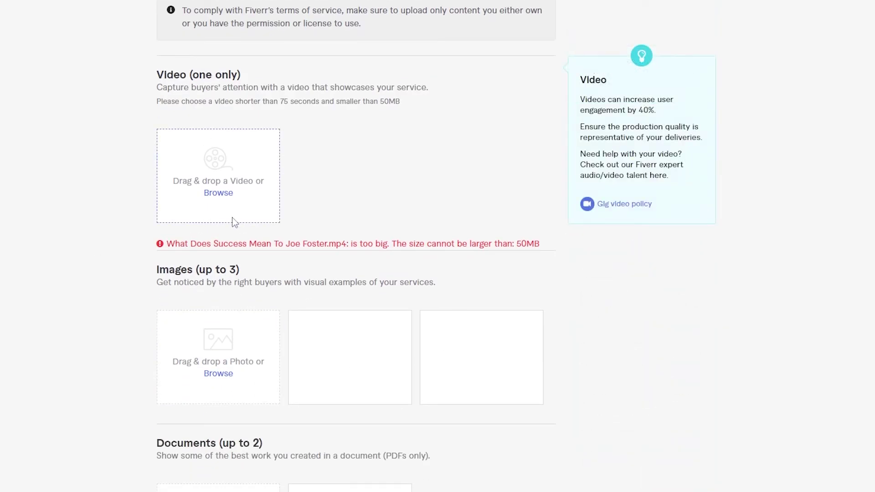
scroll(231, 222, down, 3)
scroll(219, 216, down, 1)
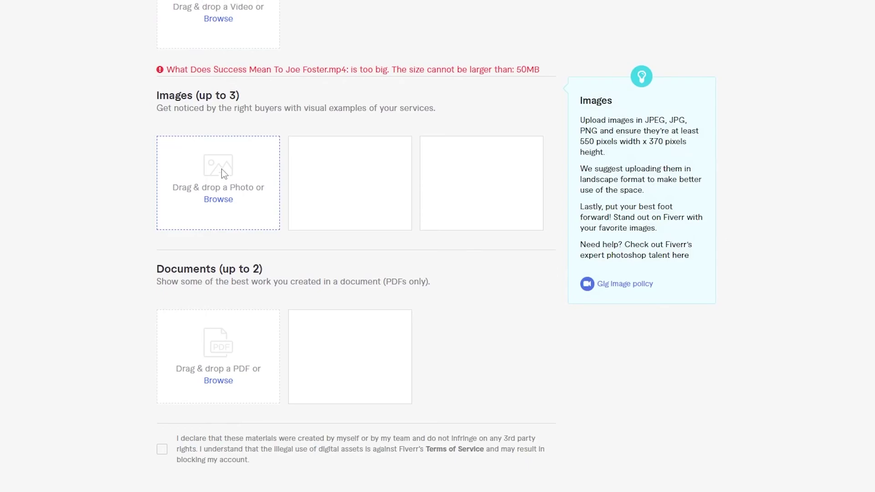
scroll(222, 174, up, 3)
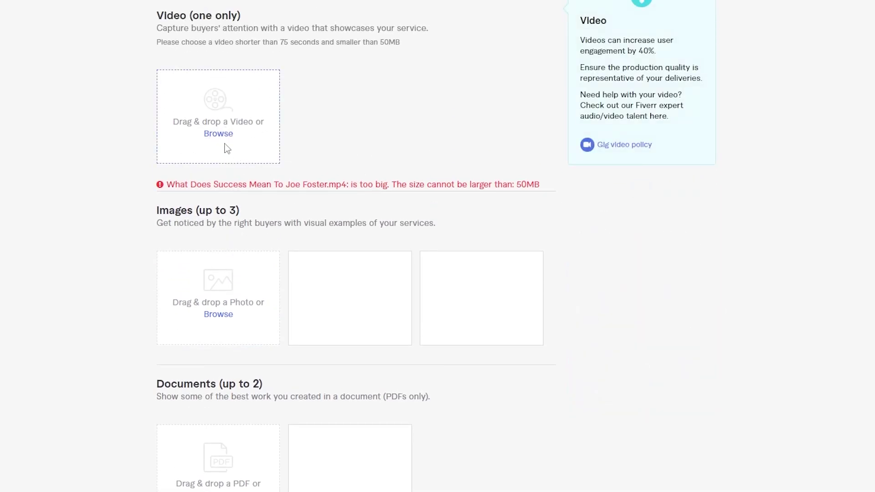
scroll(228, 165, up, 3)
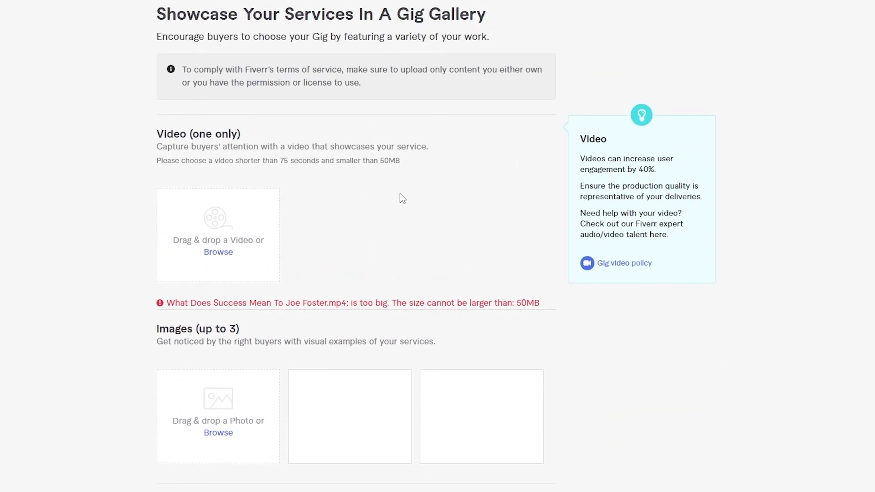
scroll(255, 255, down, 7)
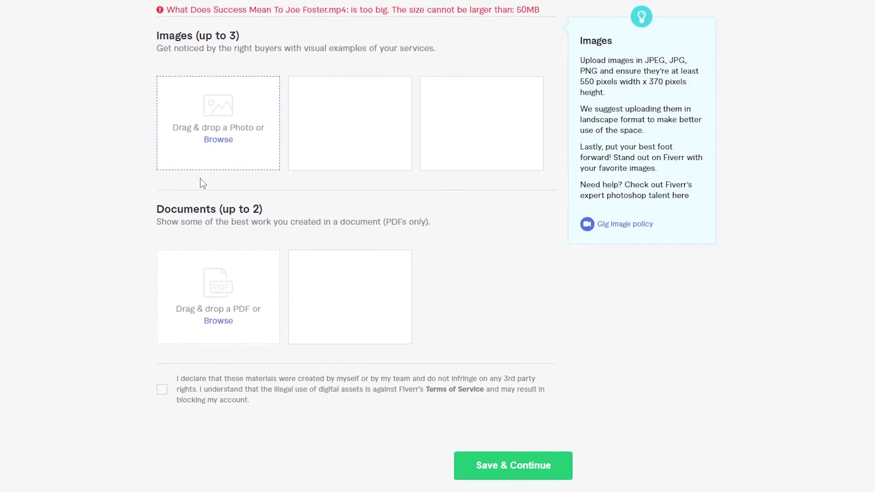
scroll(205, 127, down, 4)
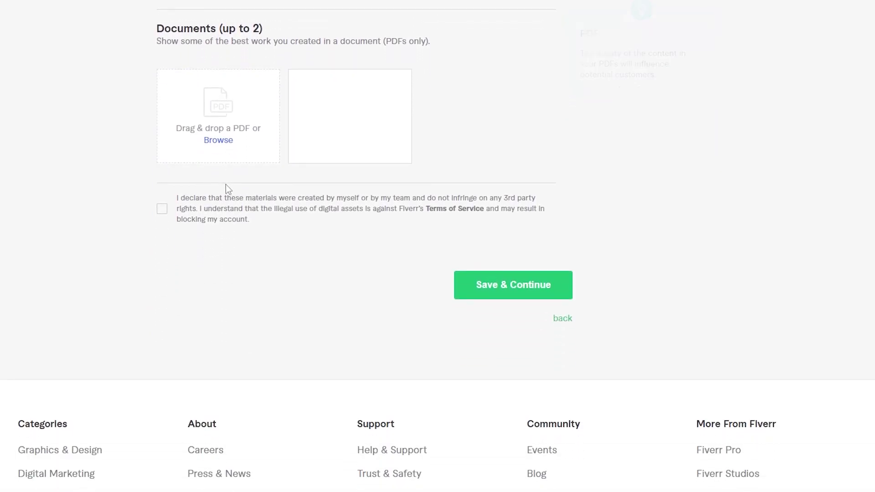
Tick the ownership declaration and try saving the gallery.
click(163, 209)
click(515, 290)
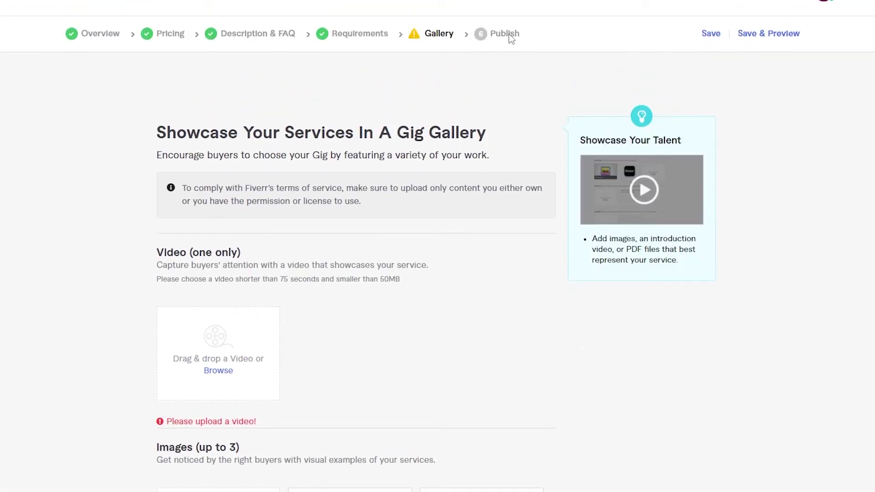
scroll(340, 249, down, 12)
scroll(337, 247, up, 11)
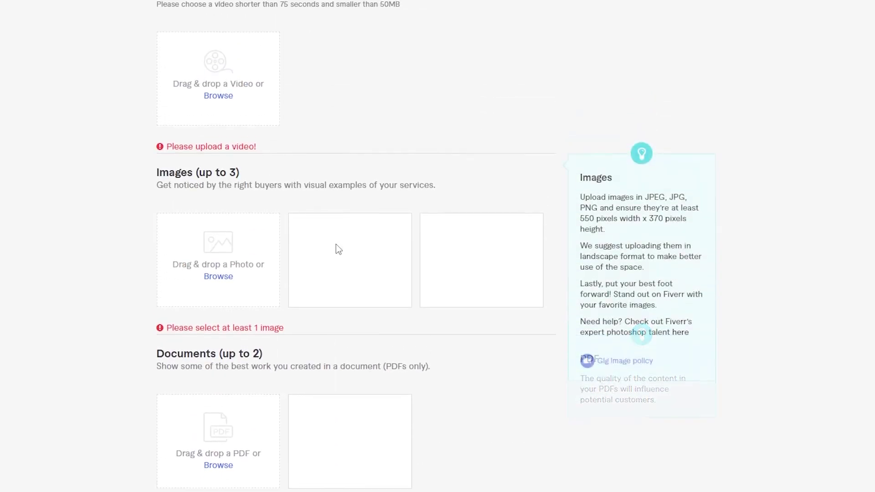
scroll(338, 249, down, 7)
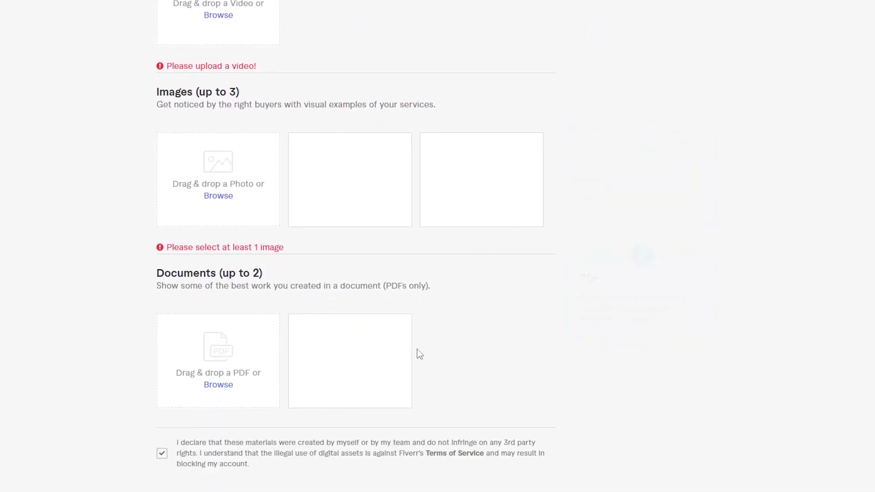
scroll(218, 173, down, 2)
scroll(268, 227, up, 2)
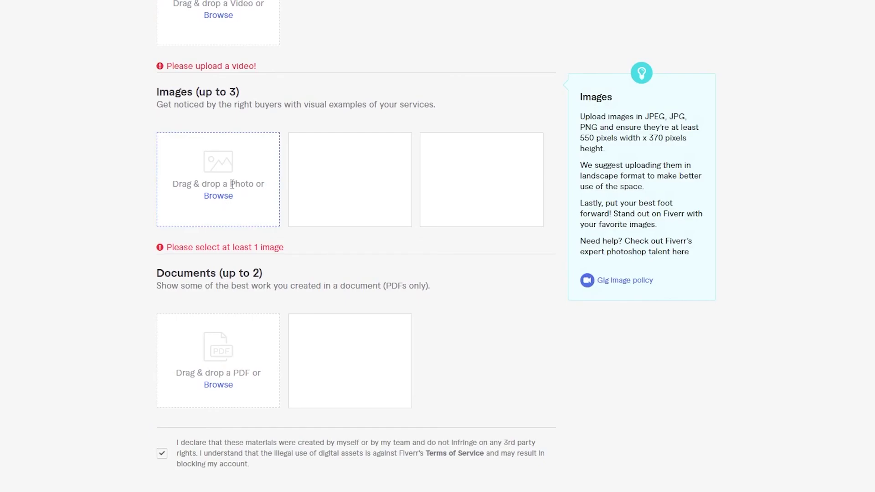
Add the cat GIF as gallery image and the roughly 40 MB video from Projects.
click(222, 194)
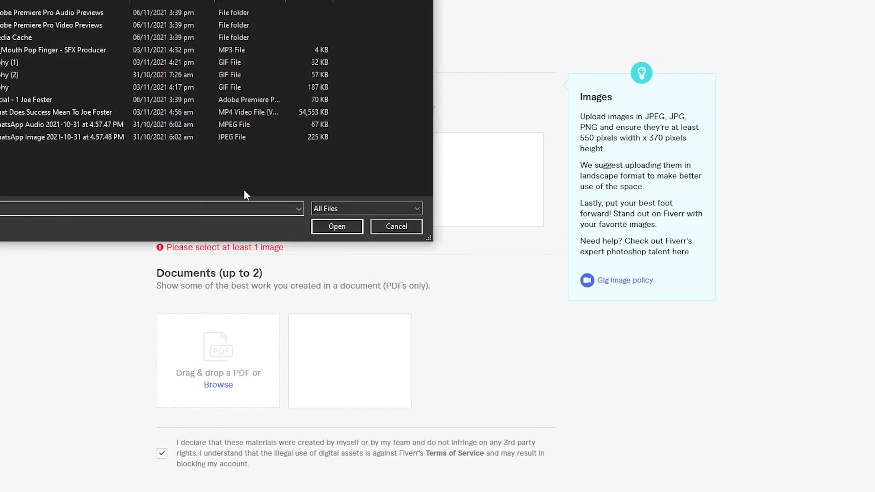
double_click(48, 85)
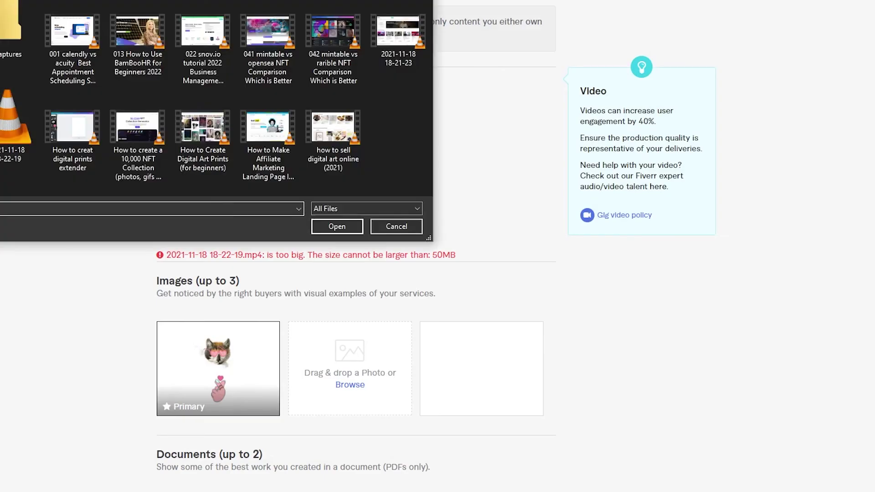
key(alt+Up)
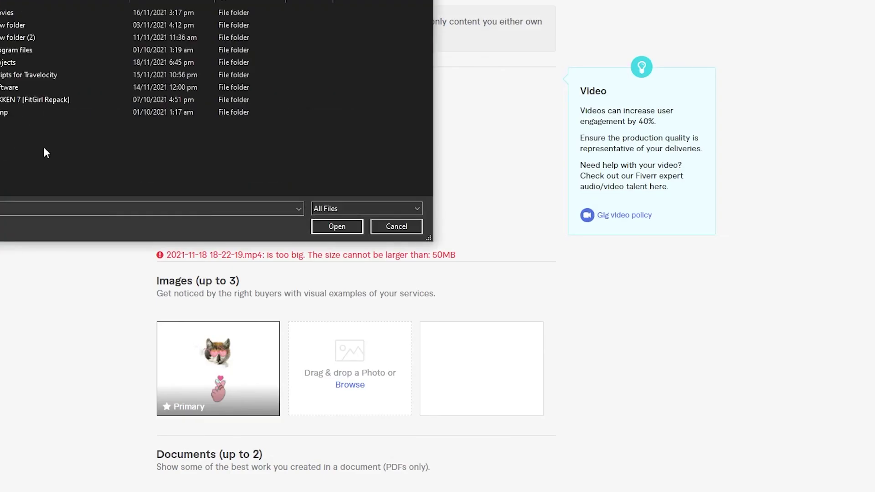
double_click(146, 64)
click(147, 112)
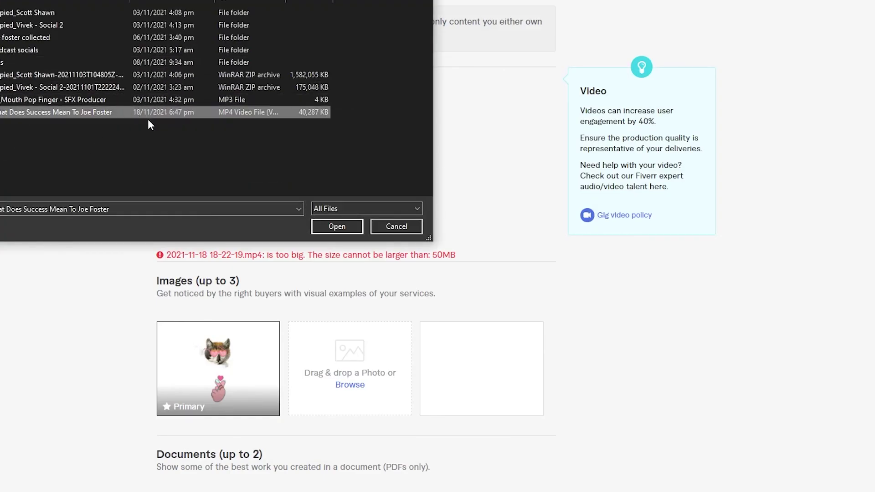
double_click(148, 111)
scroll(343, 229, down, 2)
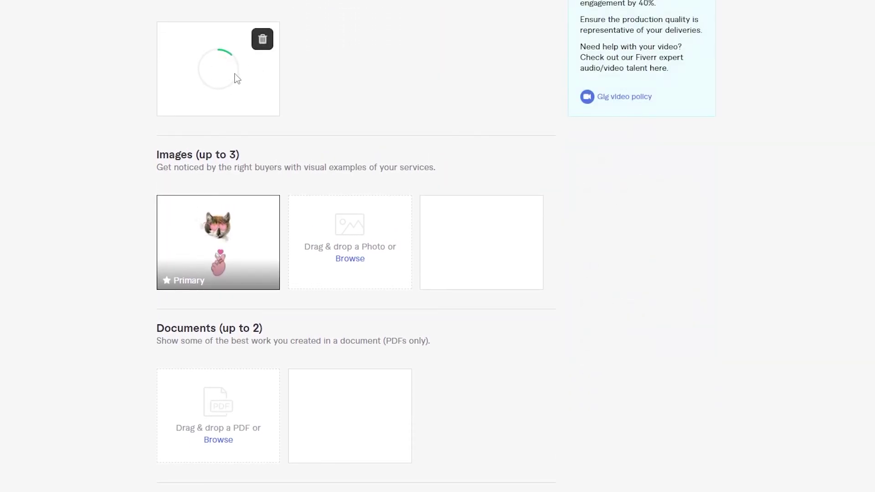
scroll(599, 254, down, 4)
Save the gallery and move on to the Form W-9 question.
click(508, 424)
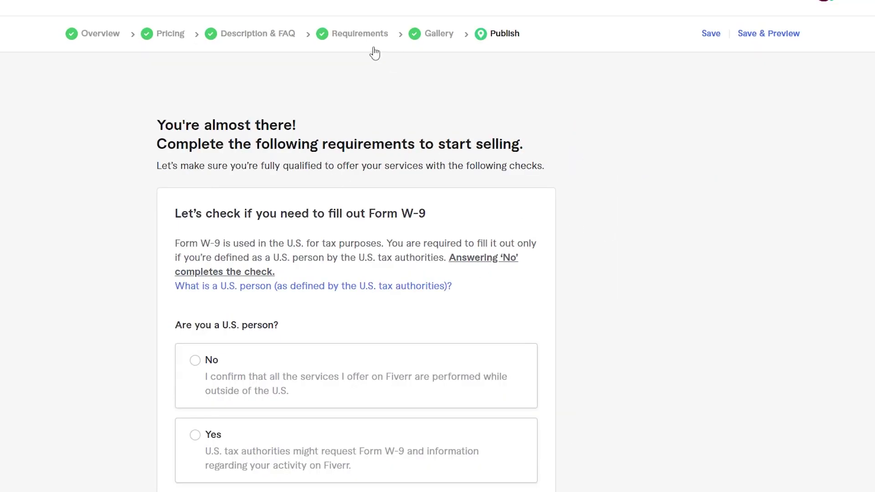
scroll(366, 167, down, 1)
scroll(433, 205, down, 2)
scroll(474, 172, up, 3)
scroll(314, 342, down, 2)
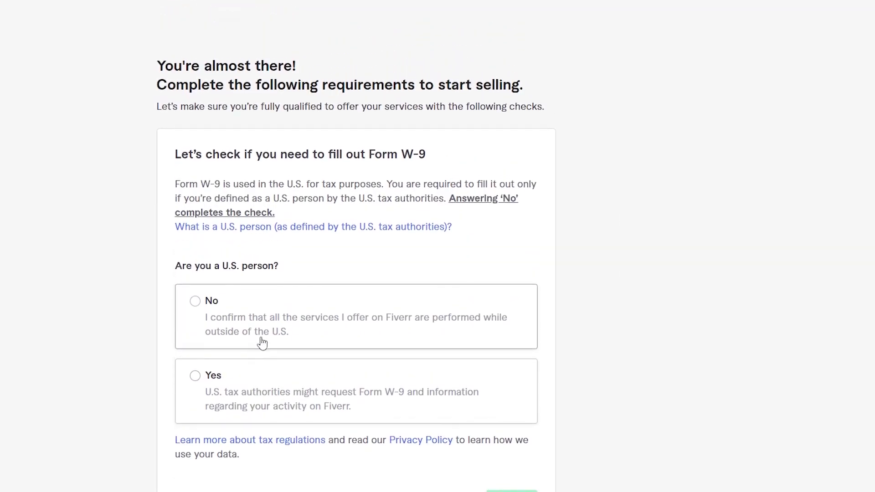
scroll(561, 50, up, 2)
scroll(209, 131, down, 2)
scroll(194, 276, up, 2)
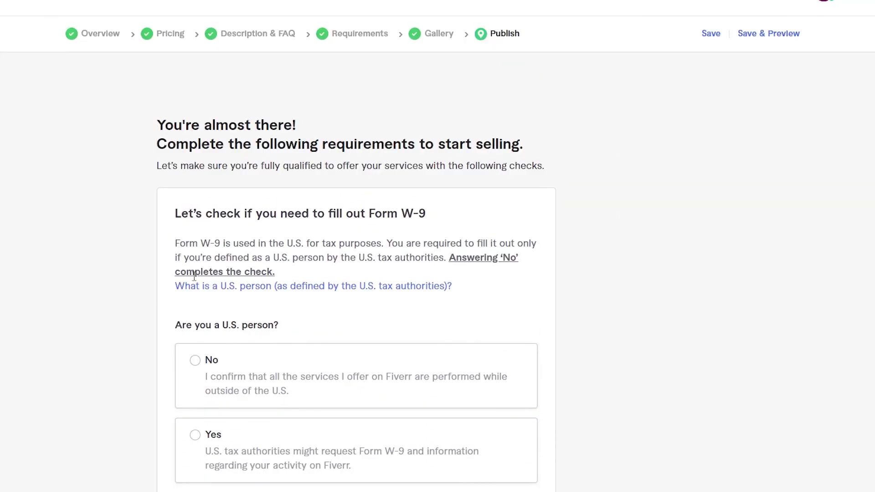
scroll(360, 241, down, 1)
scroll(423, 155, down, 1)
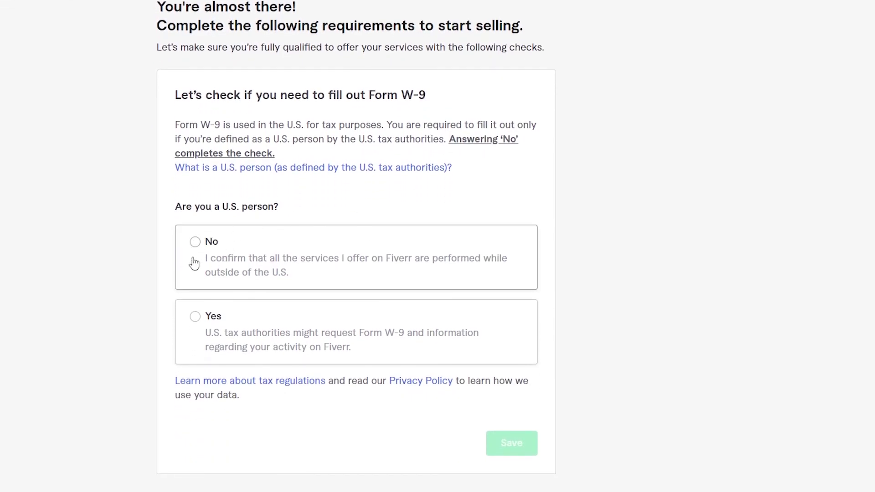
Answer No to being a U.S. person, save it, and dismiss the completion popup.
click(218, 260)
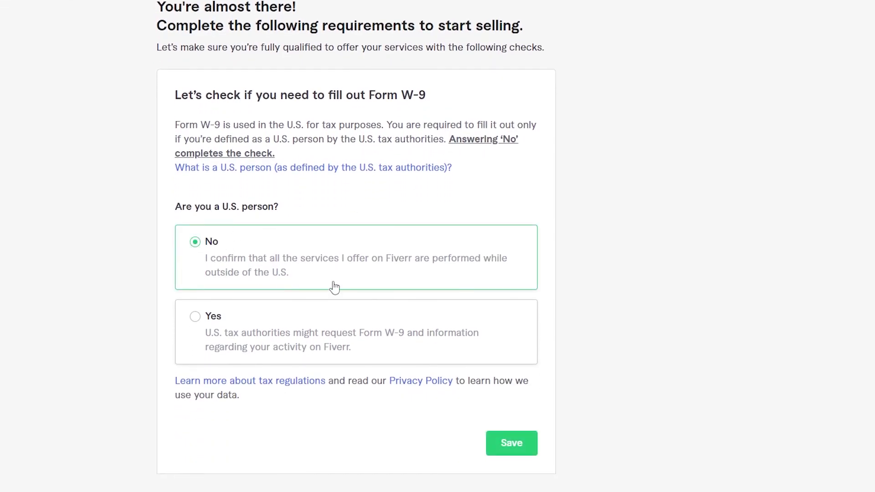
click(524, 452)
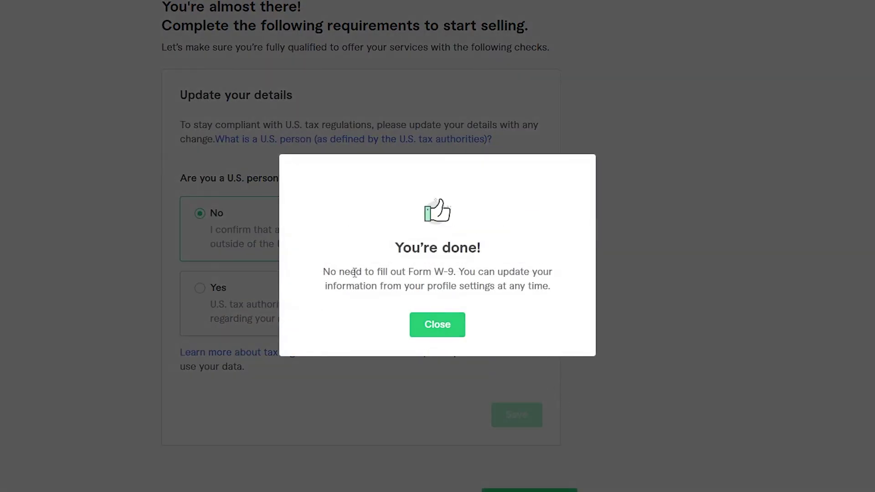
click(450, 324)
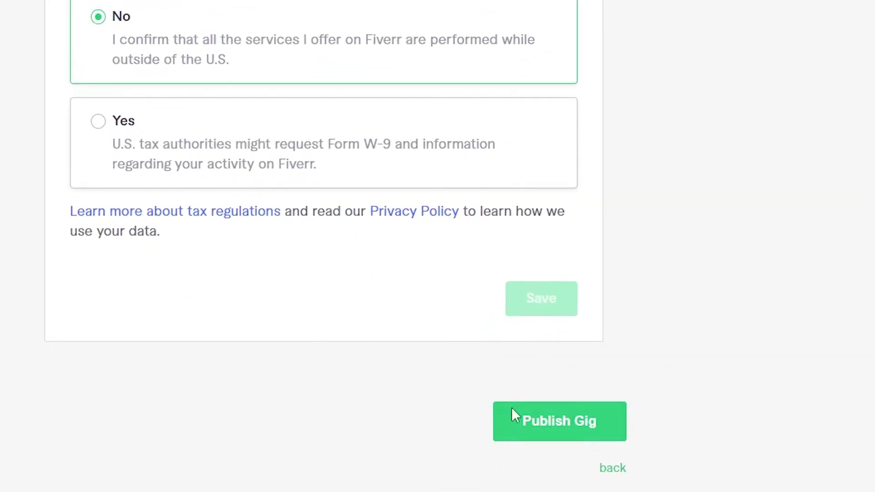